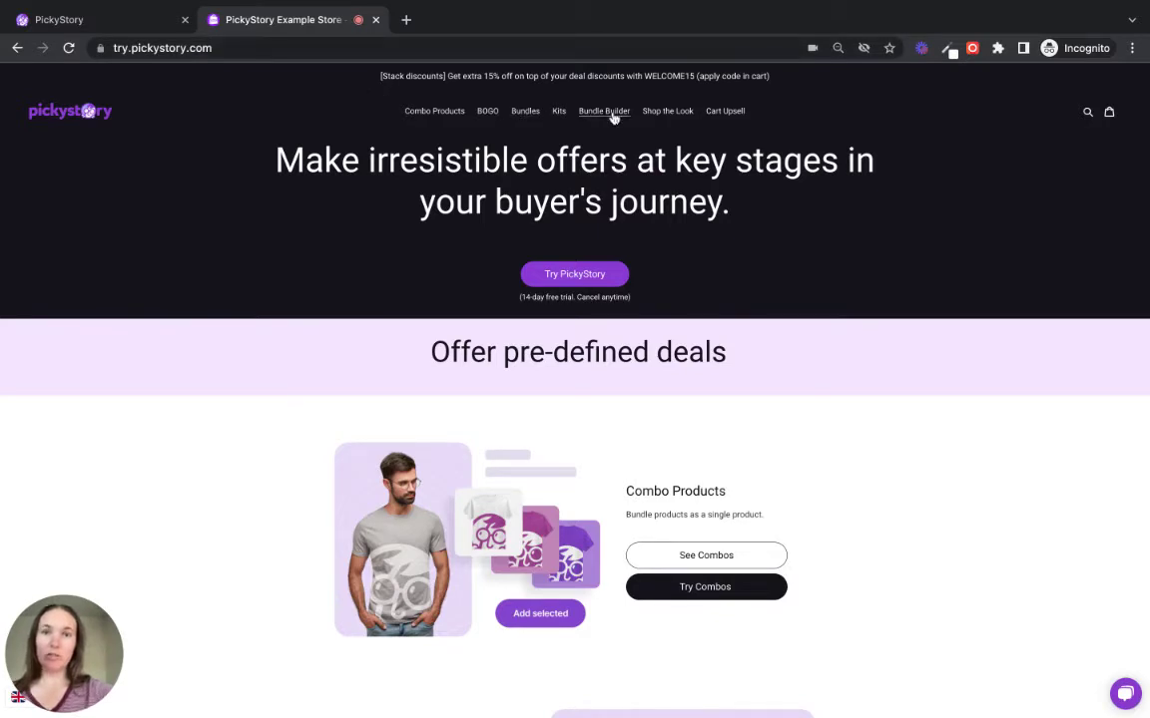
# View the Shop the Look Galleries example, open the yellow polka dot look's product popup and close it.
pyautogui.click(665, 112)
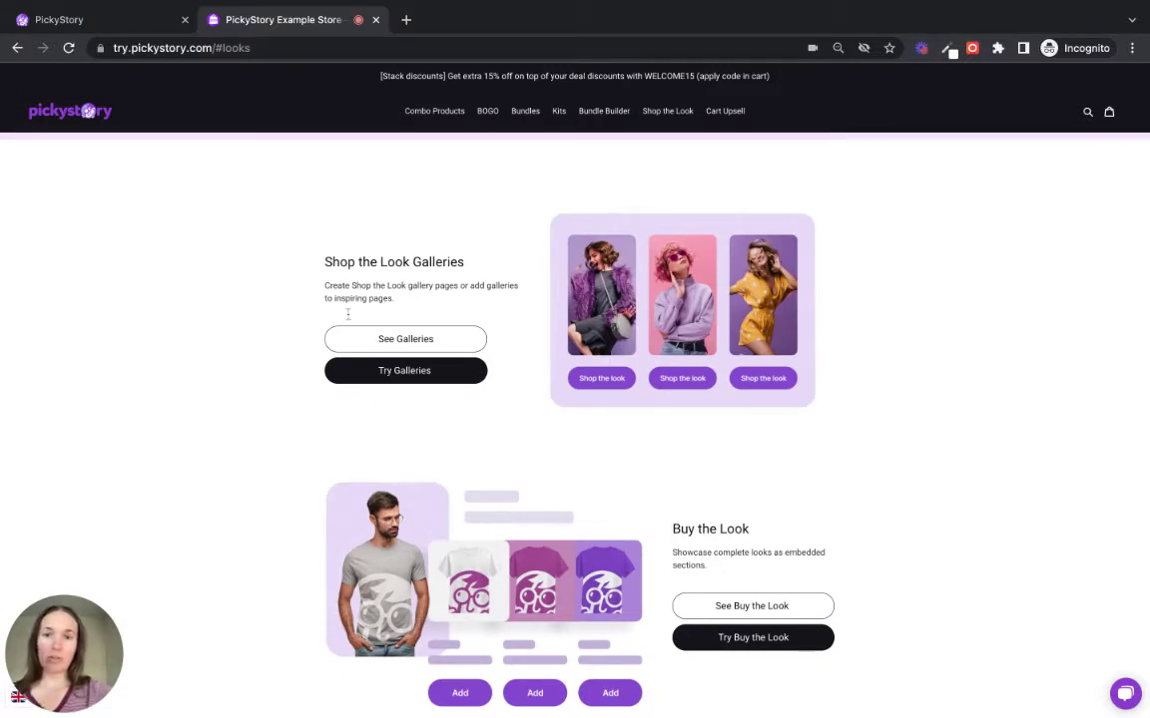
pyautogui.click(403, 340)
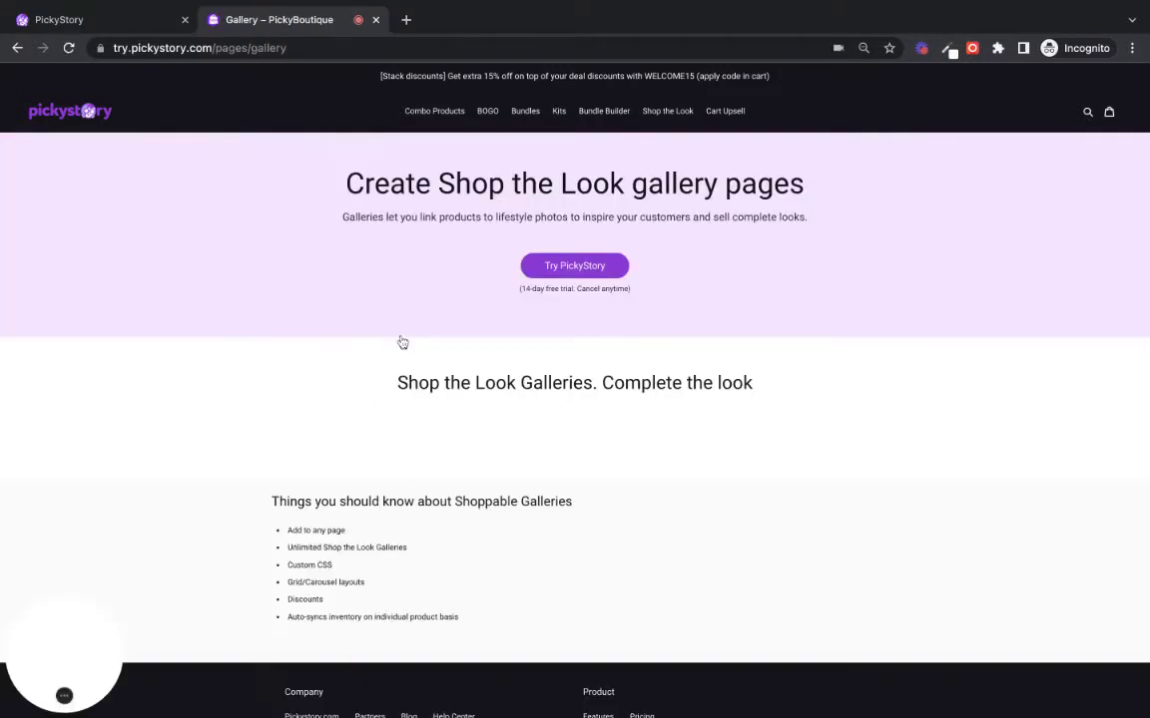
pyautogui.scroll(-2, 310, 431)
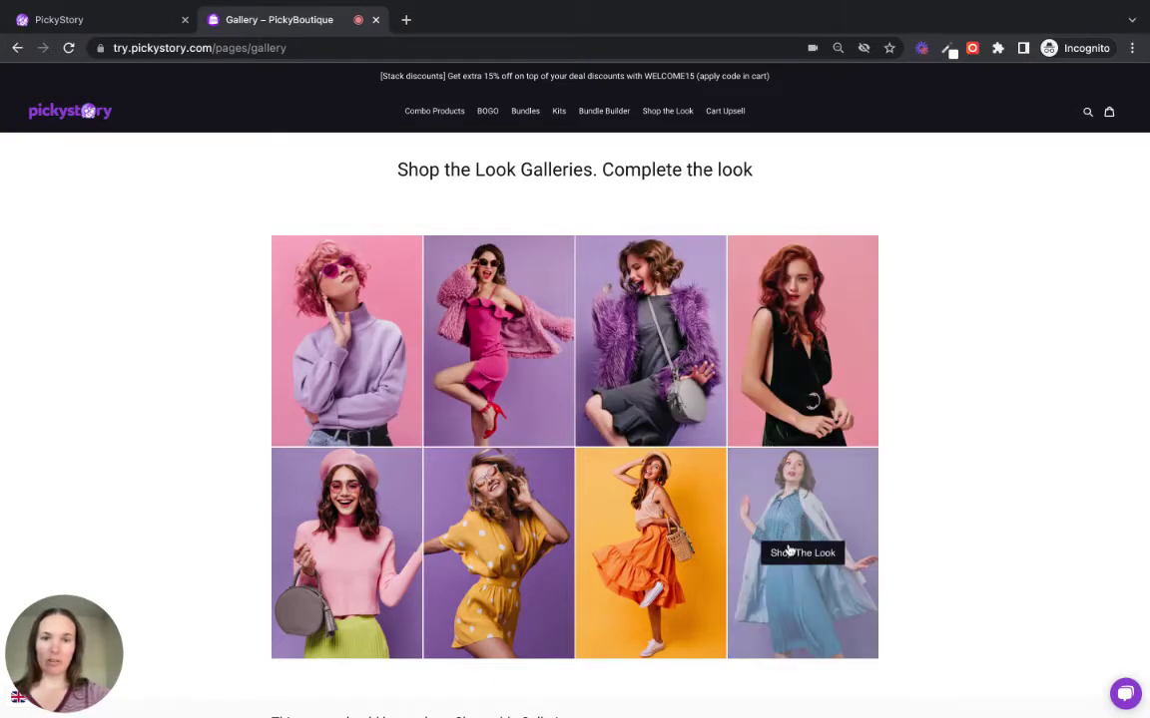
pyautogui.click(495, 573)
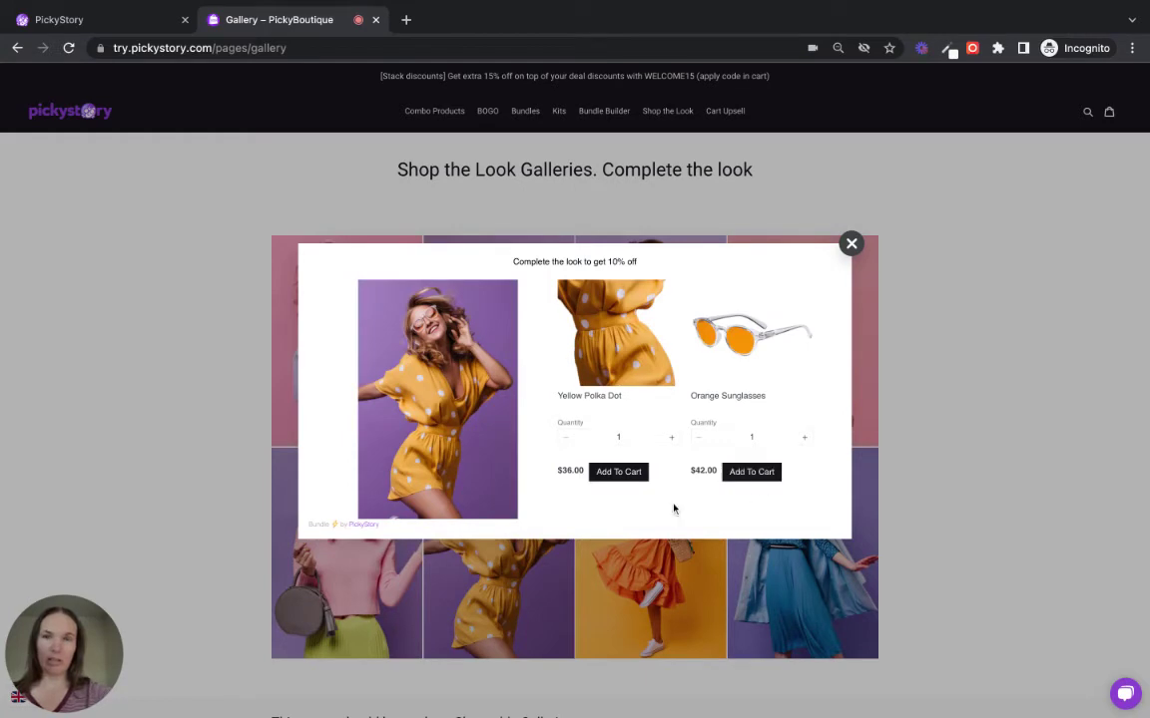
pyautogui.click(193, 185)
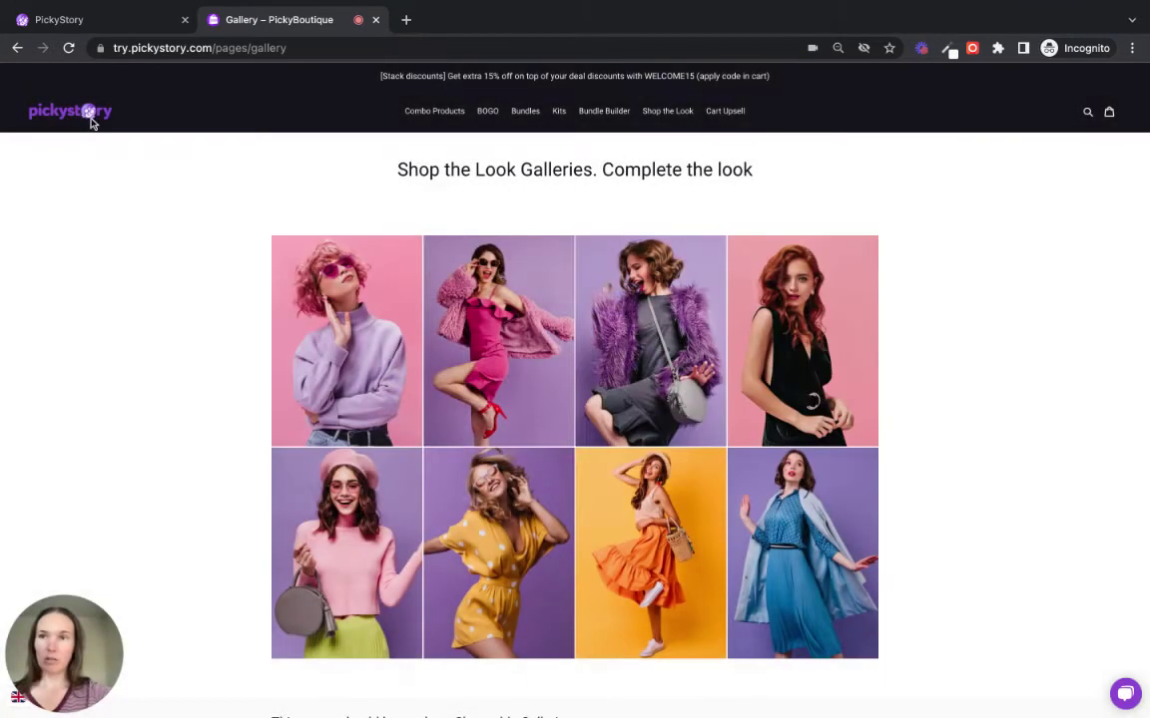
# Return to the examples and view the Buy the Look section on the Picky White T-shirt product page.
pyautogui.click(19, 50)
pyautogui.scroll(-3, 390, 454)
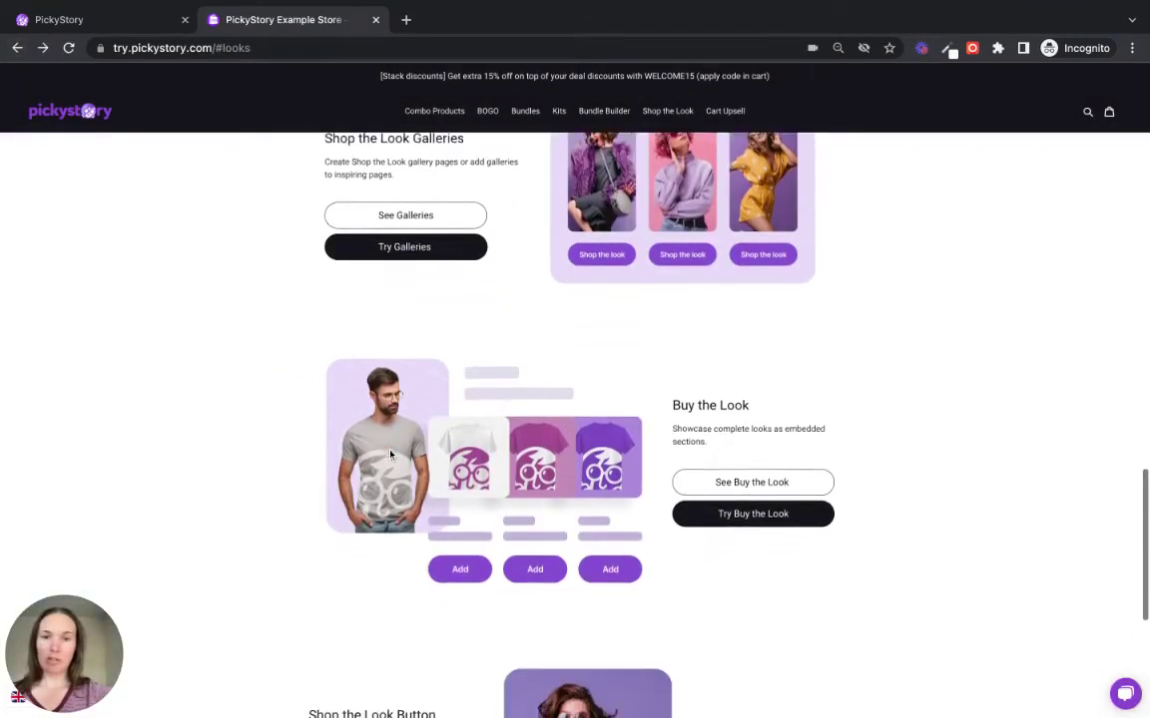
pyautogui.click(477, 424)
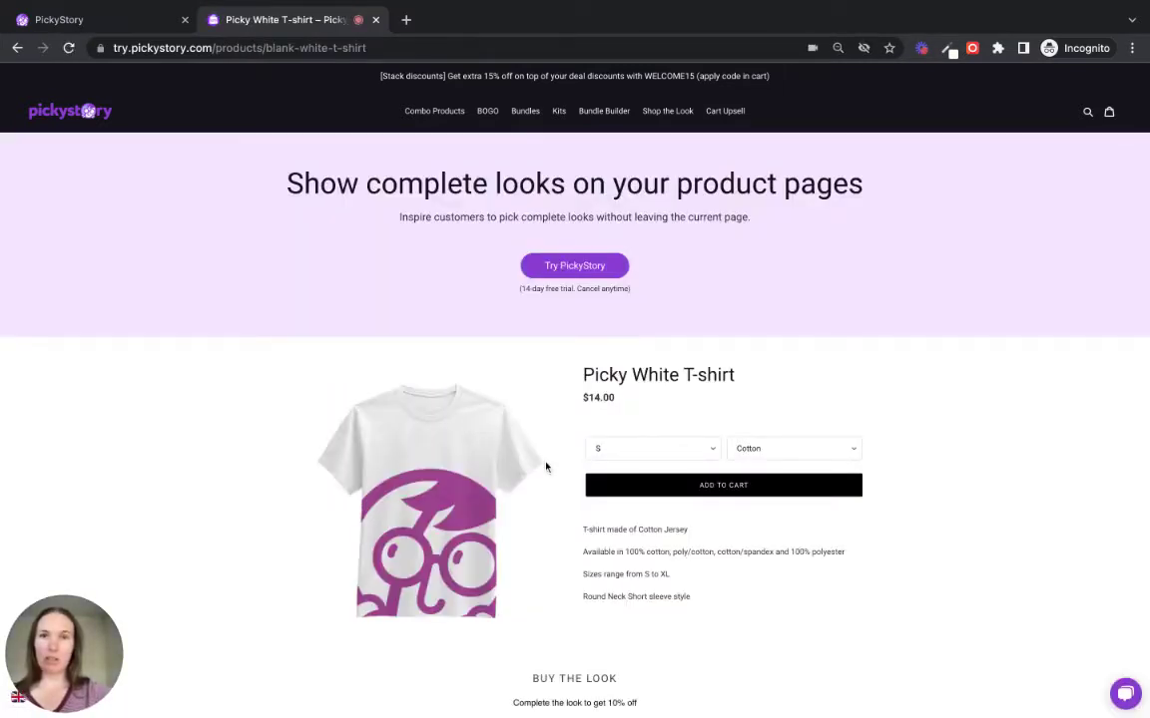
pyautogui.scroll(-5, 545, 466)
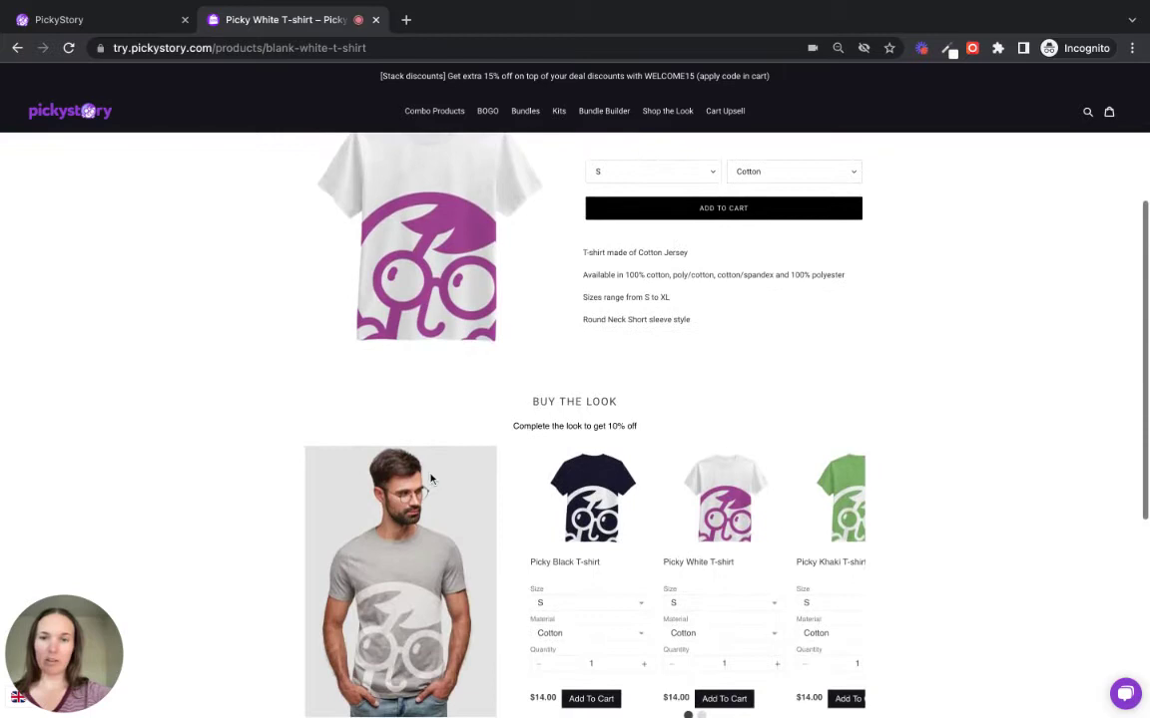
pyautogui.scroll(-1, 437, 480)
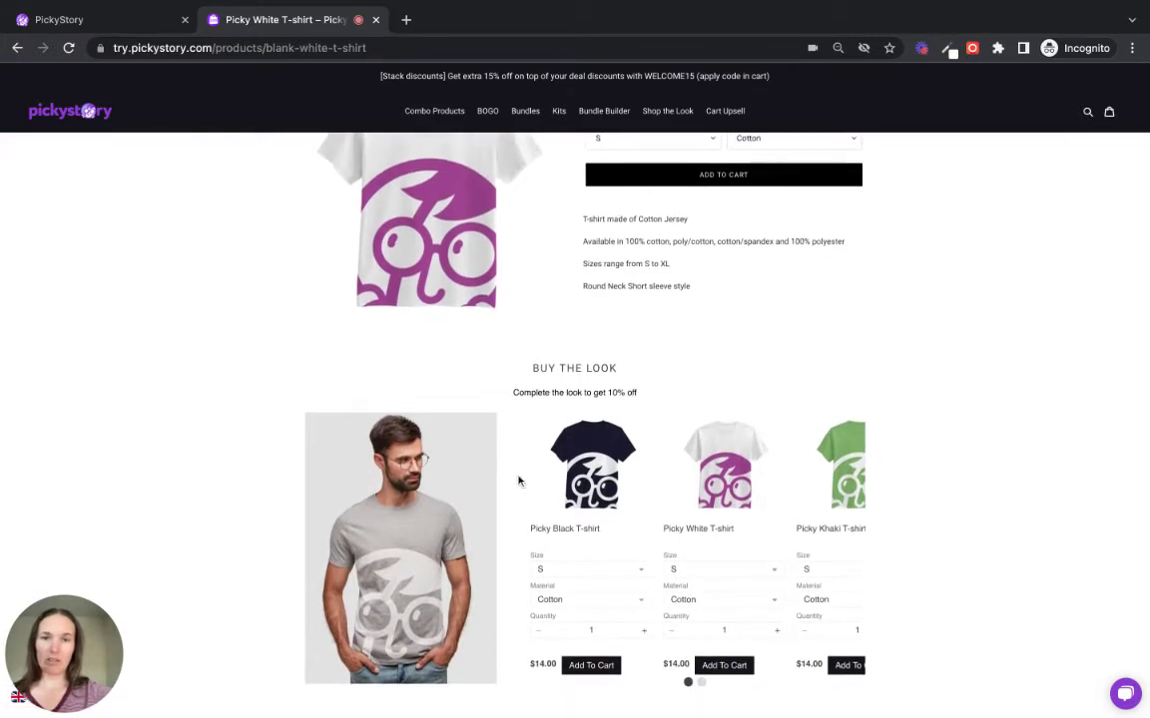
pyautogui.scroll(6, 521, 392)
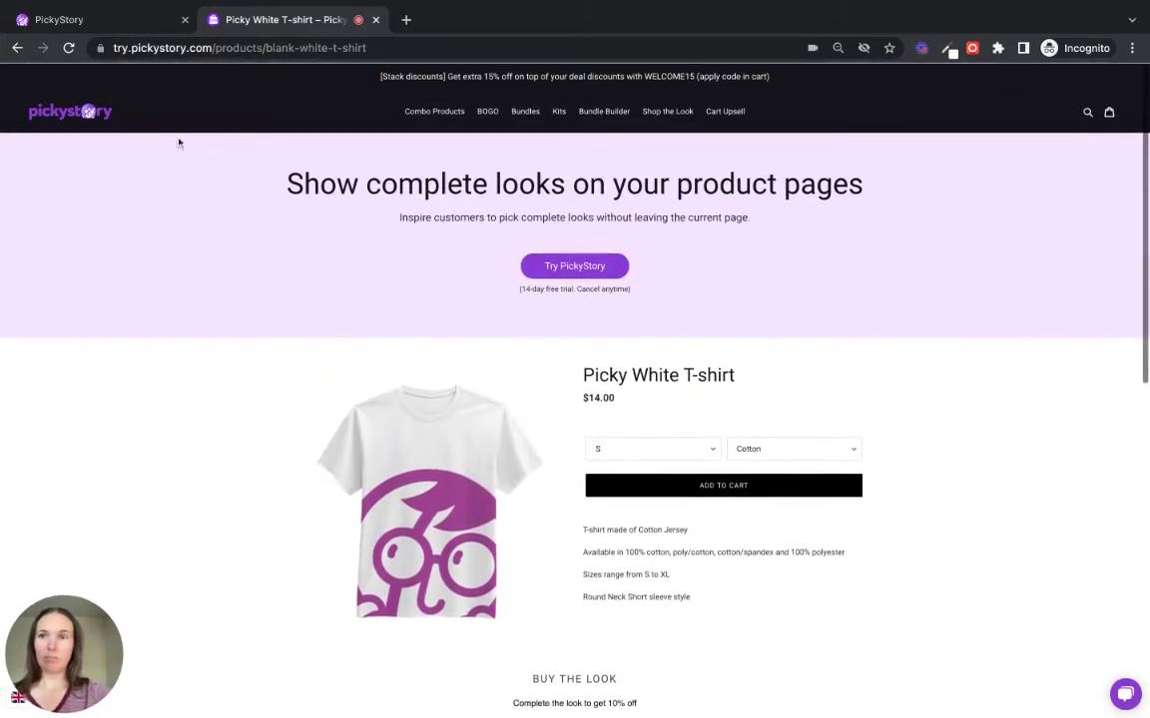
# Go back to the examples and view the look popup behind the Shop the Look button on the Tinted Pink Sunglasses page.
pyautogui.click(18, 48)
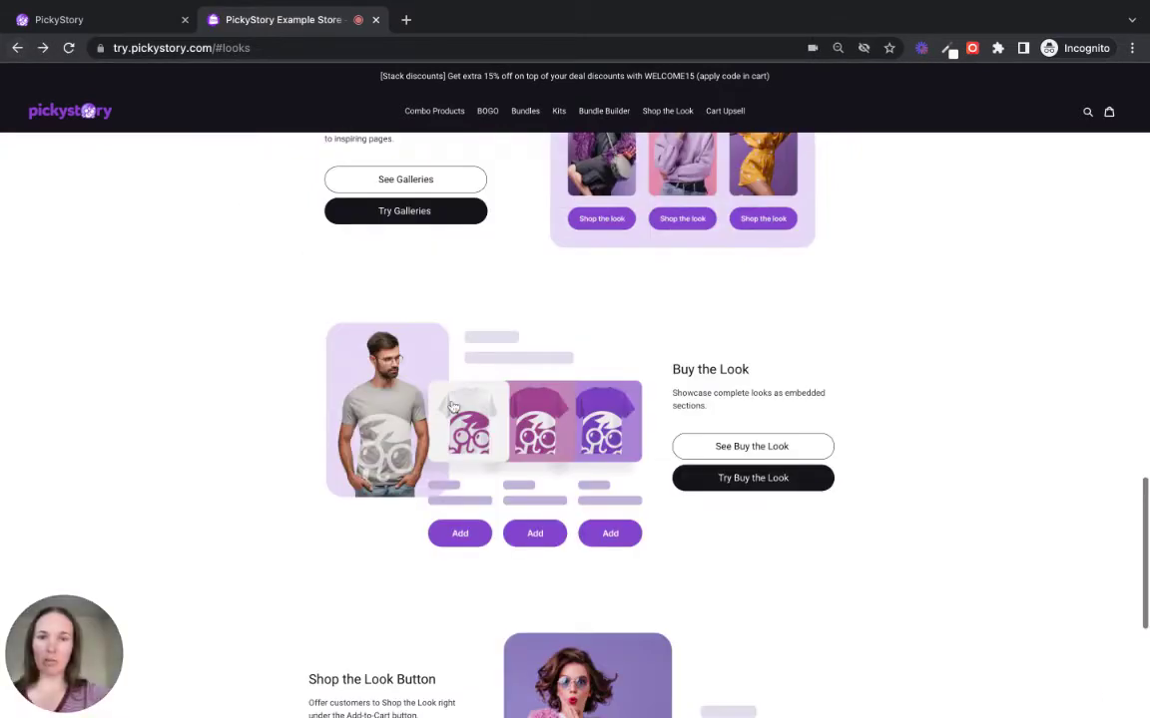
pyautogui.scroll(-4, 513, 468)
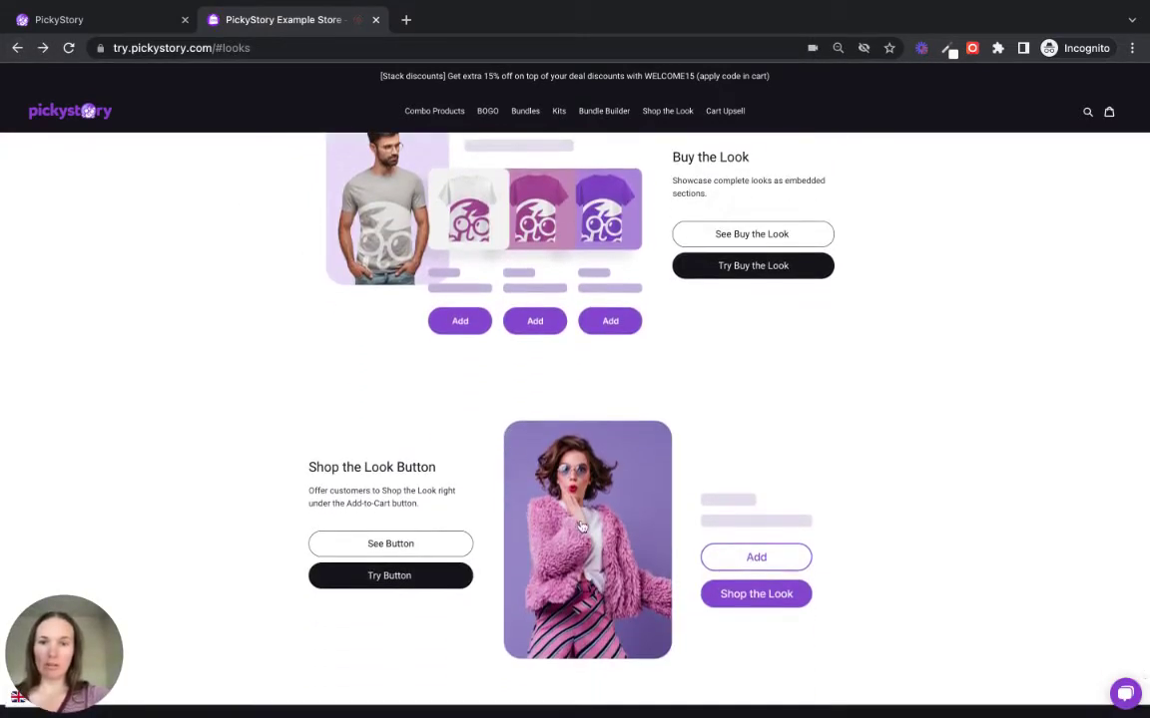
pyautogui.click(611, 536)
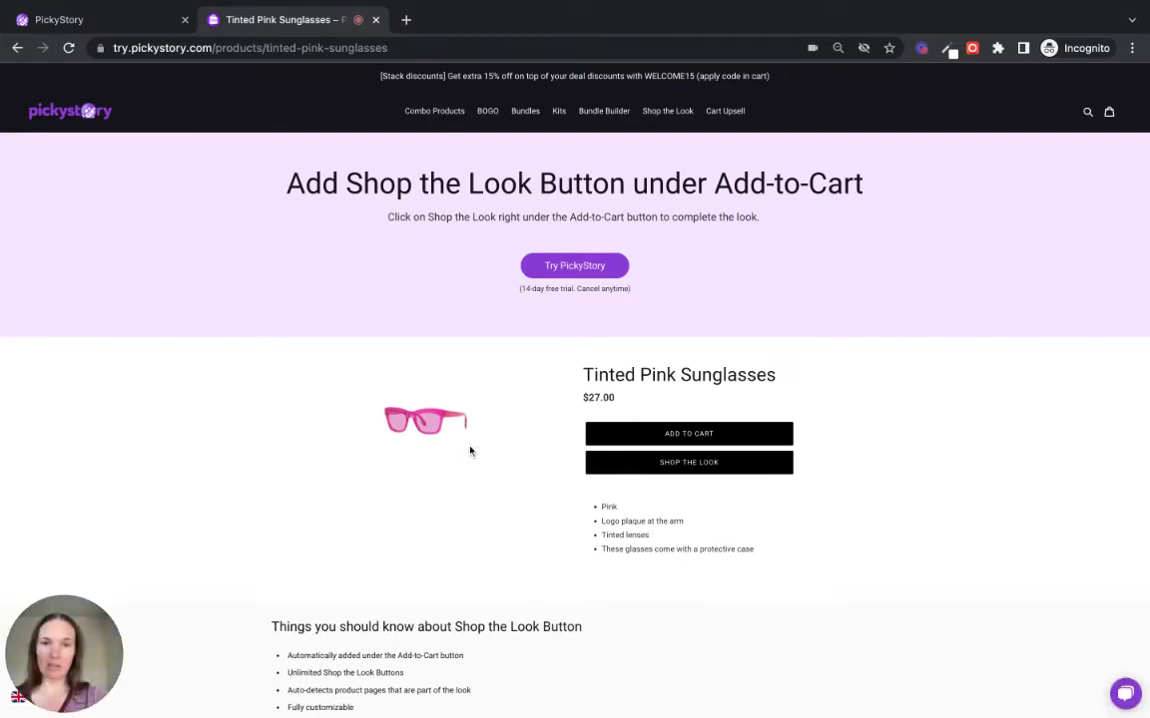
pyautogui.click(654, 466)
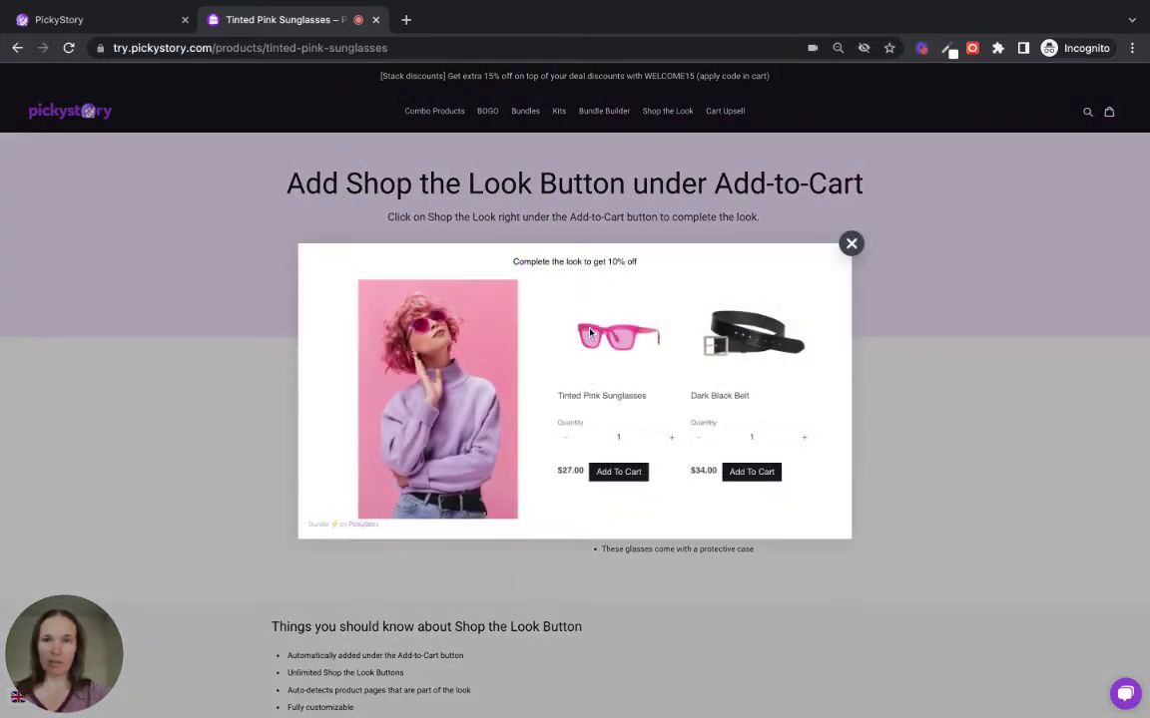
# Switch to the PickyStory admin and create a new Shop the Look deal group.
pyautogui.click(121, 24)
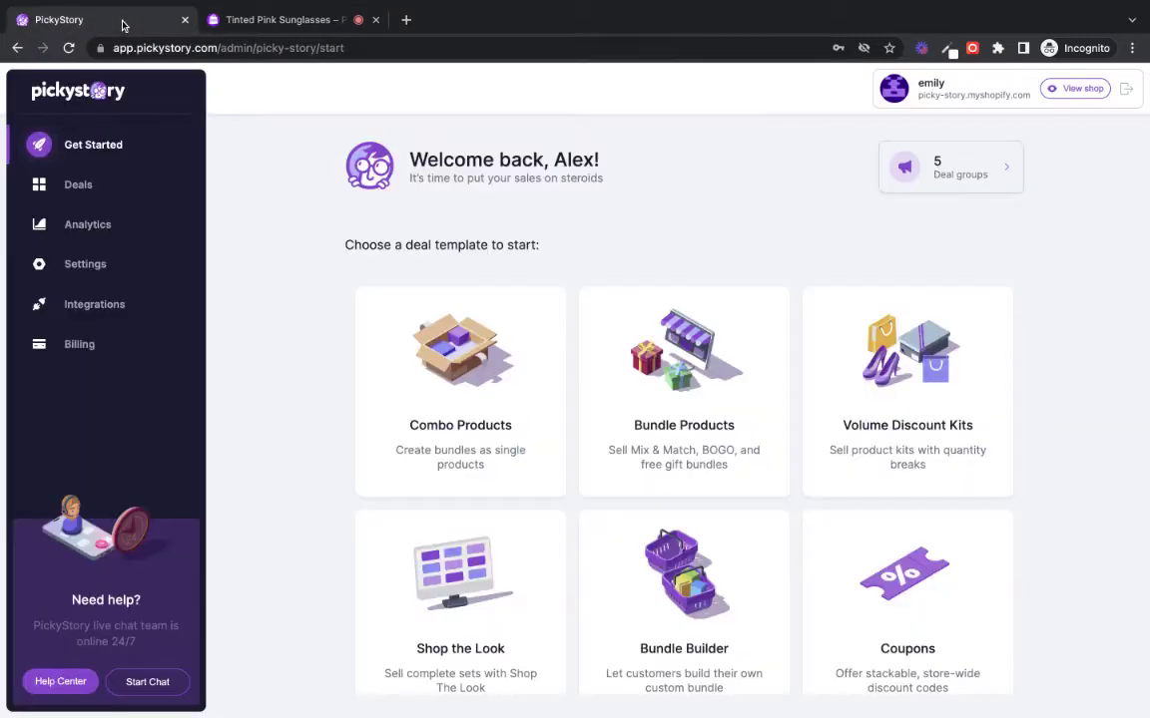
pyautogui.click(80, 185)
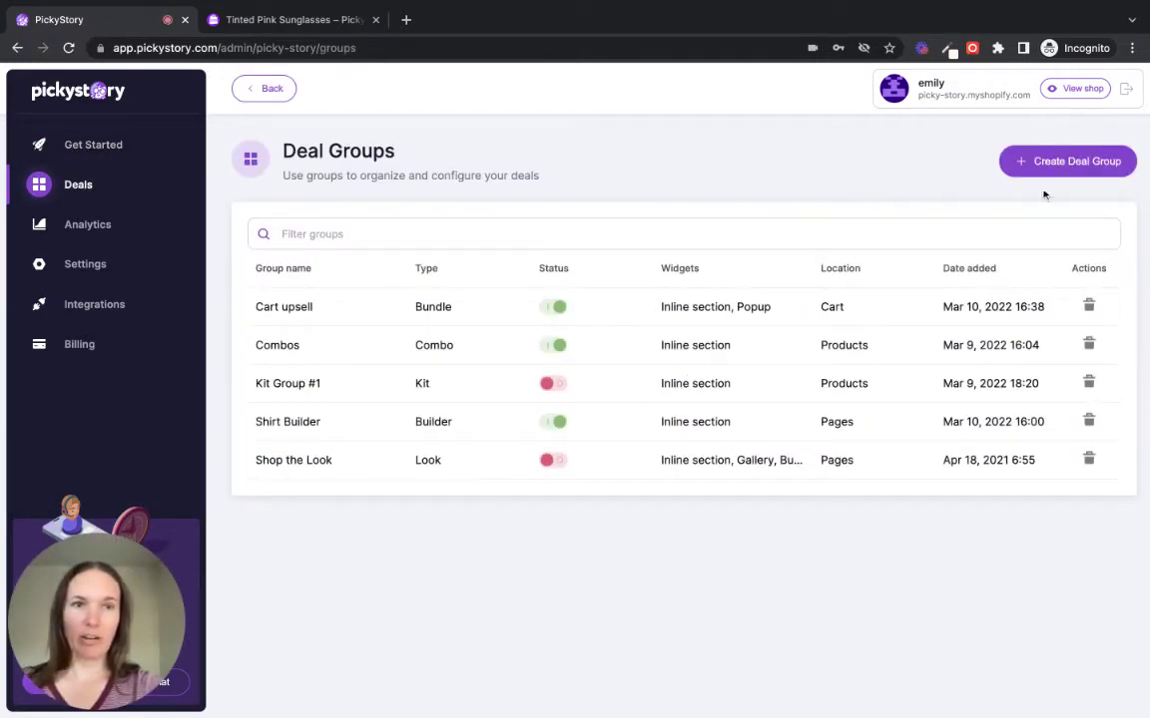
pyautogui.click(1076, 161)
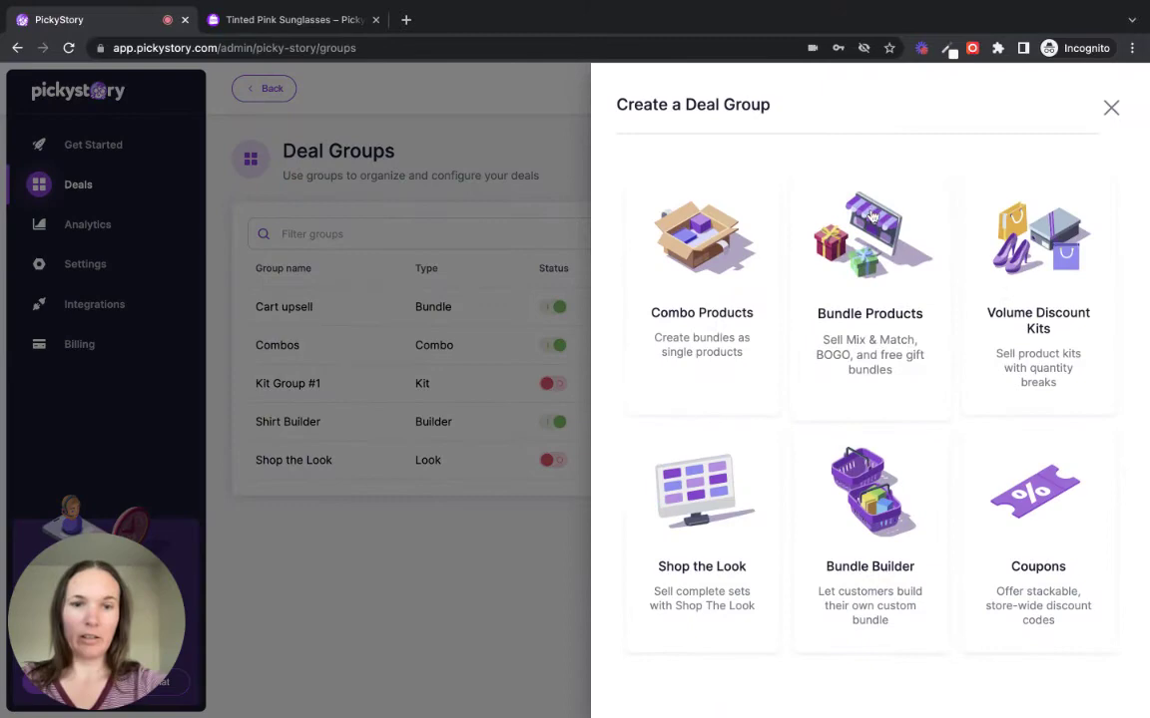
pyautogui.click(745, 488)
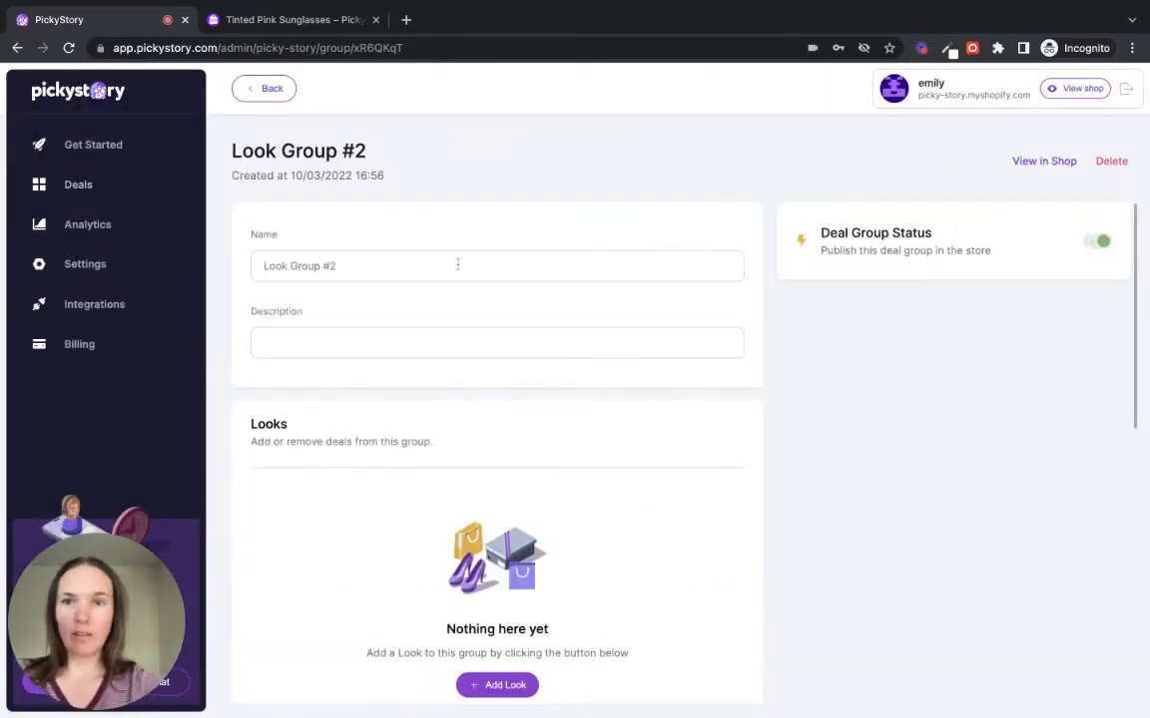
# Name the deal group "Looks on product pages".
pyautogui.tripleClick(455, 265)
pyautogui.write('Looks on prou')
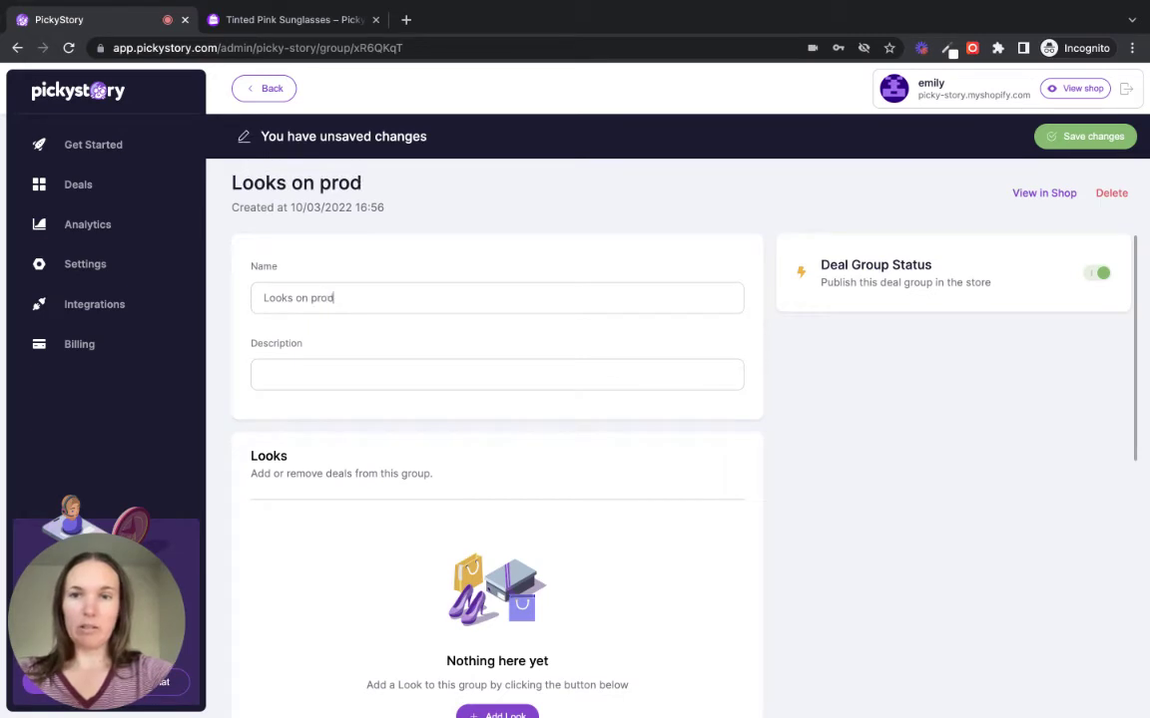
pyautogui.write('uct pages')
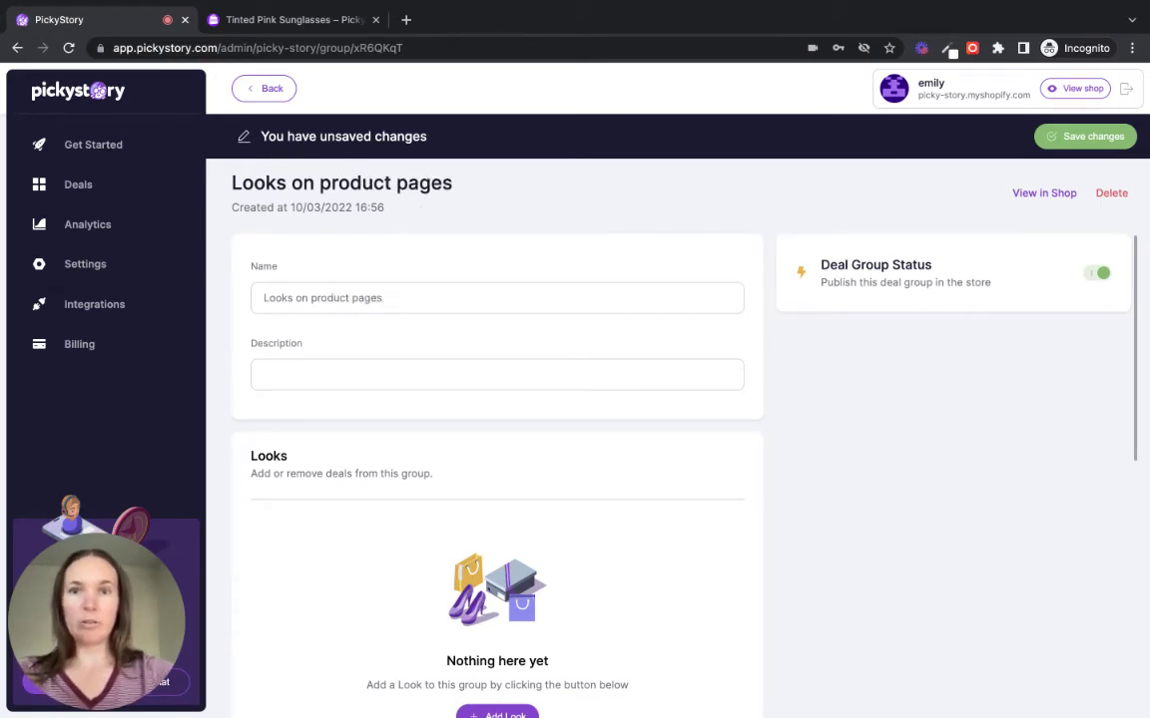
# Add a new look to the deal group and upload a woman's portrait as its look image.
pyautogui.scroll(-1, 570, 457)
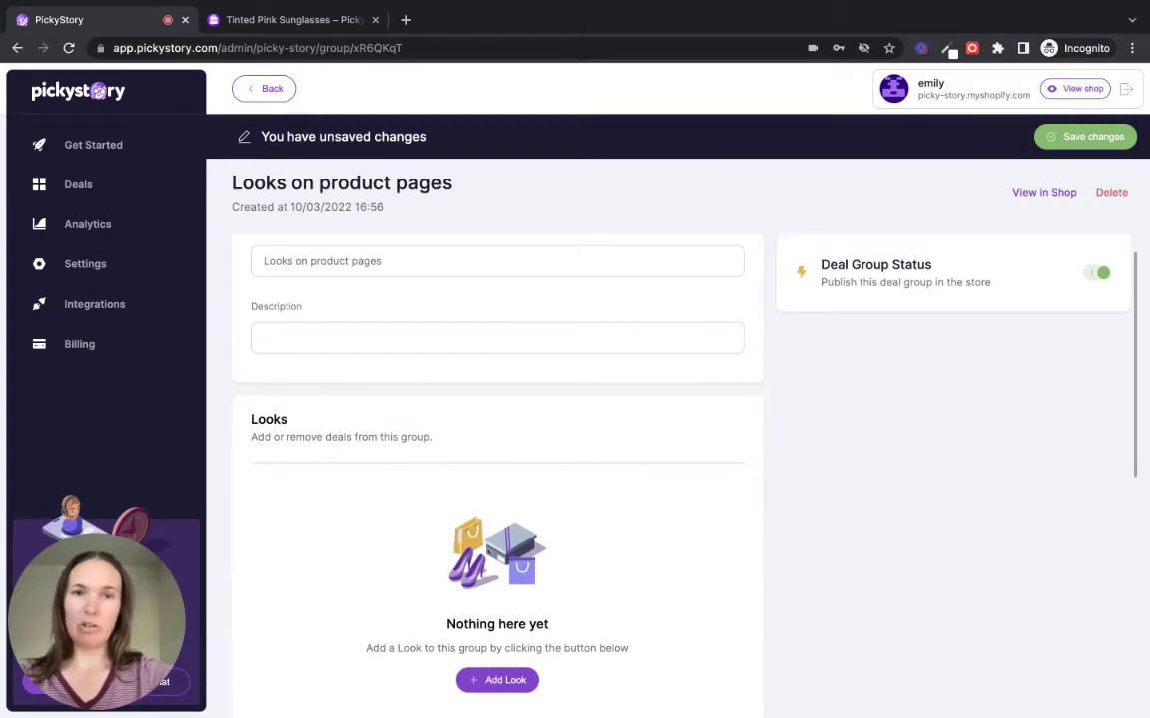
pyautogui.scroll(-4, 497, 449)
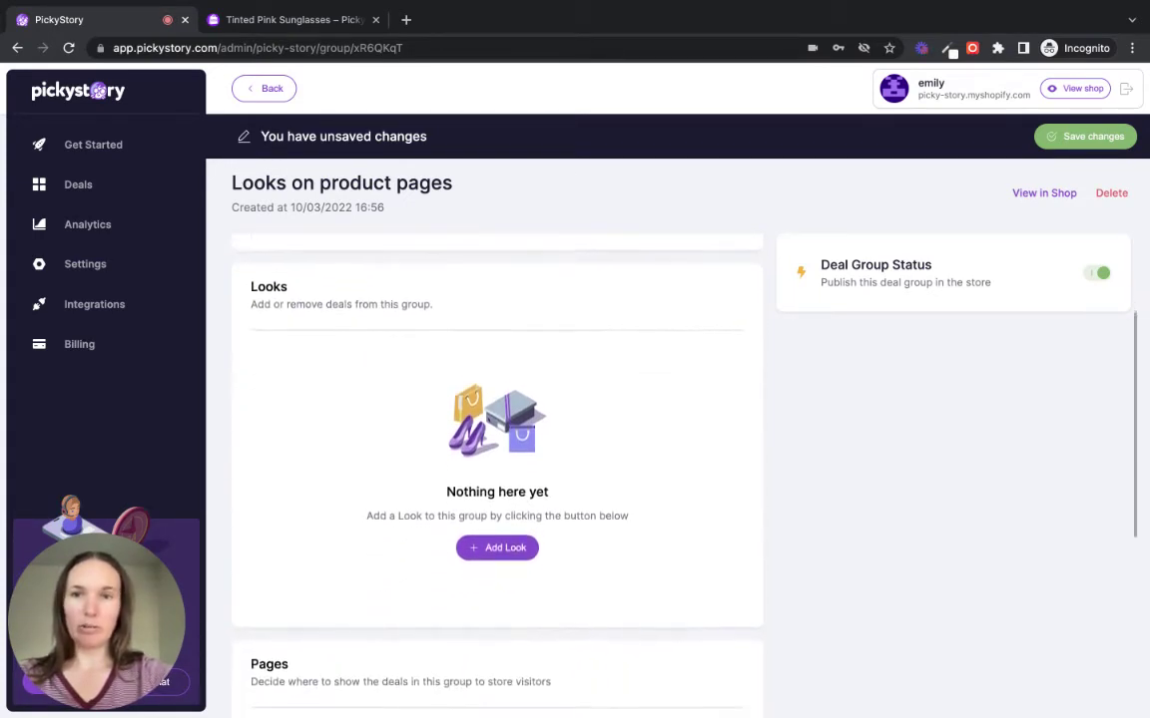
pyautogui.click(505, 537)
pyautogui.click(1075, 222)
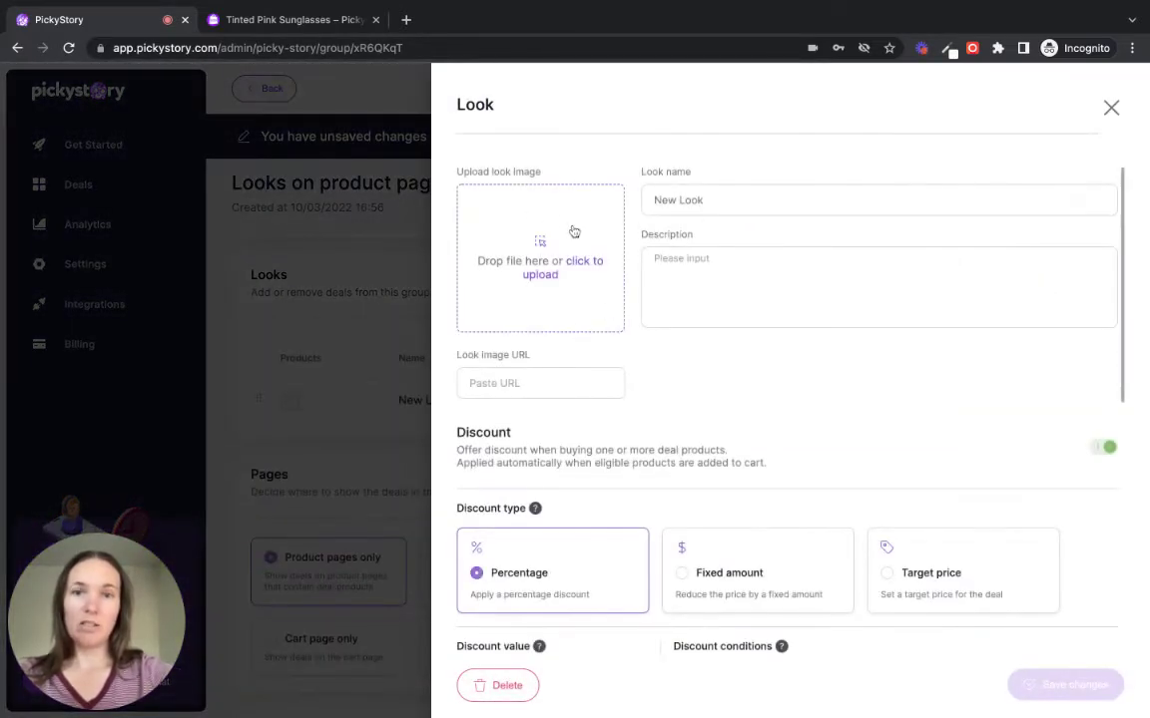
pyautogui.click(565, 301)
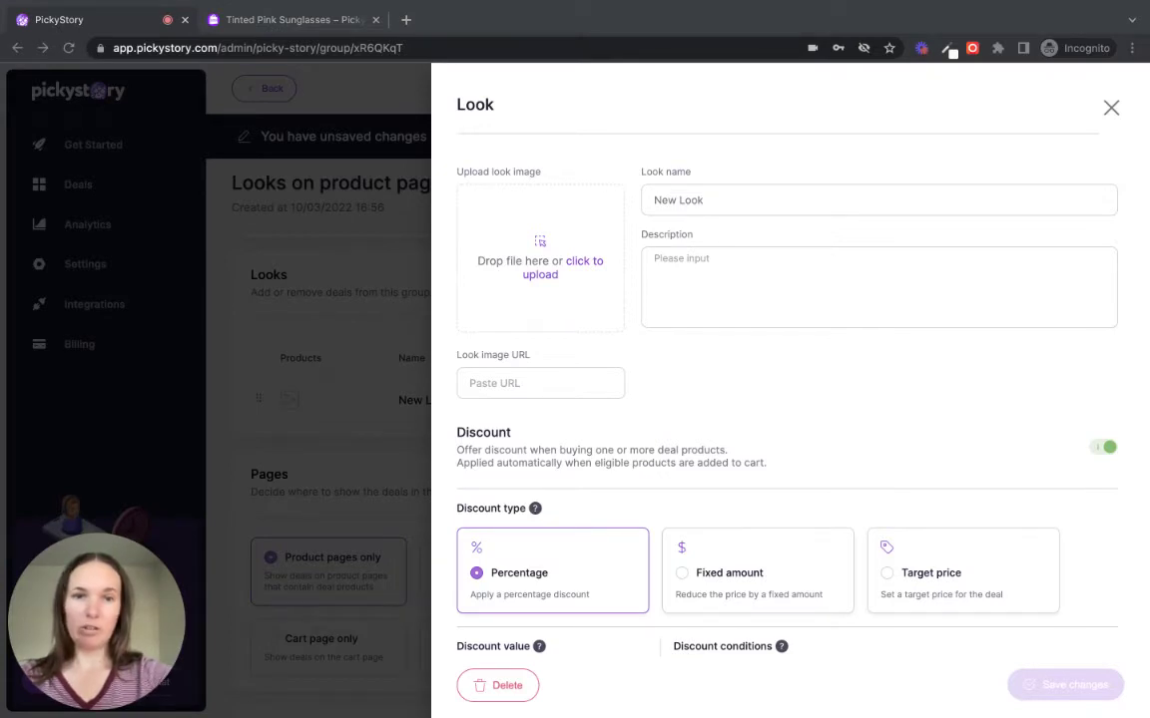
# Set the look name to "beauty".
pyautogui.click(787, 199)
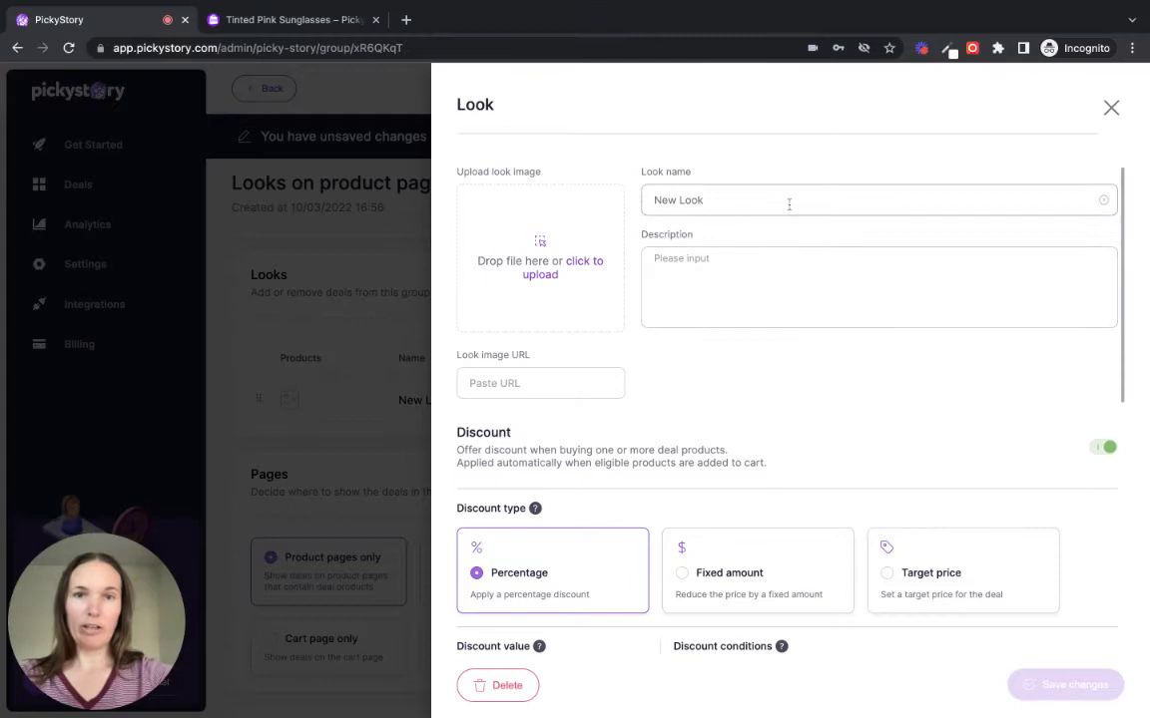
pyautogui.tripleClick(788, 201)
pyautogui.write('b')
pyautogui.press('BackSpace')
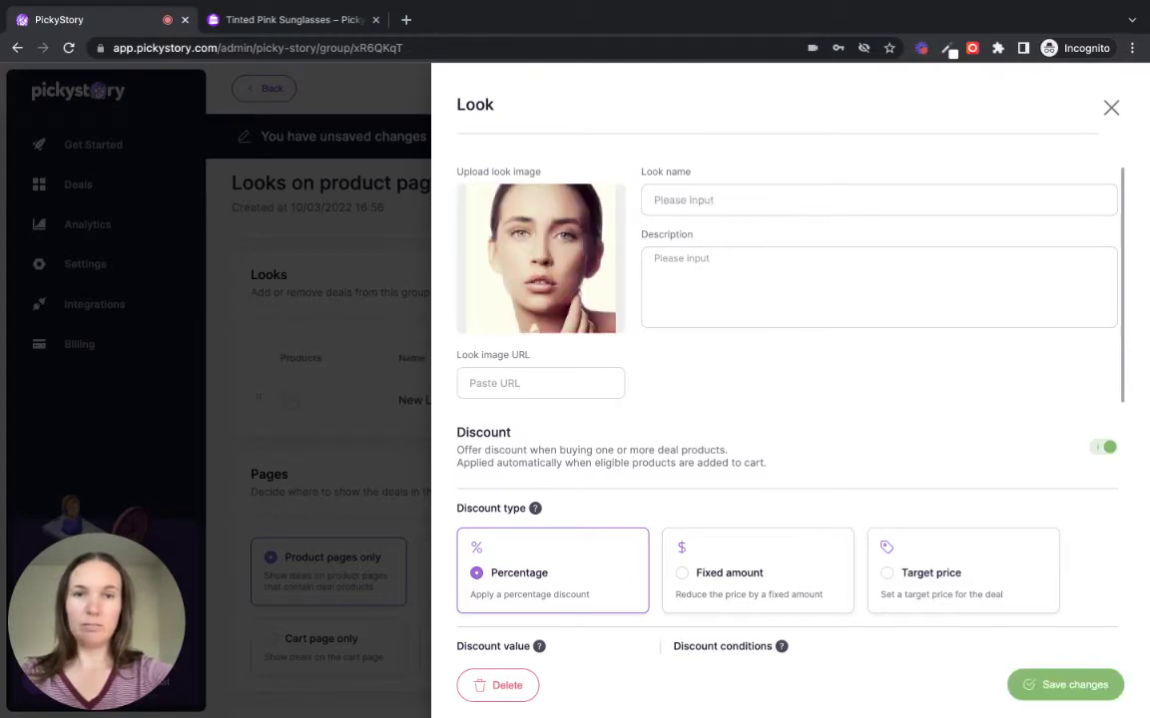
pyautogui.write('beauty')
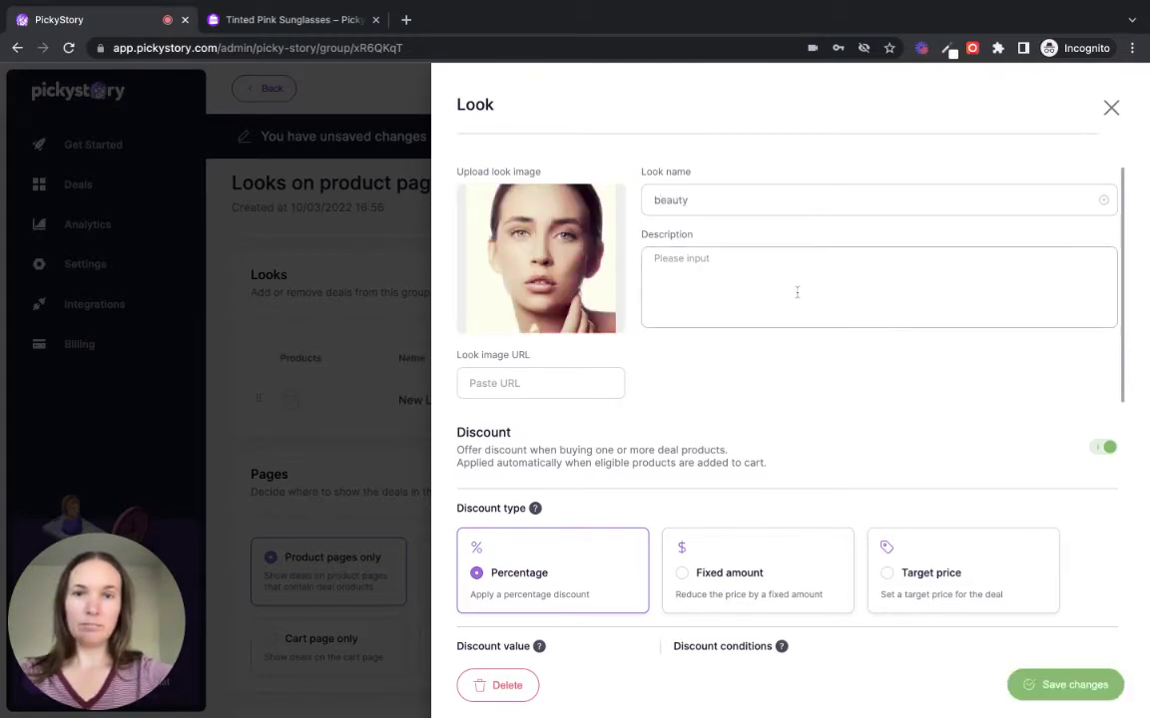
# Set the look's percentage discount value to 10.
pyautogui.scroll(-2, 772, 385)
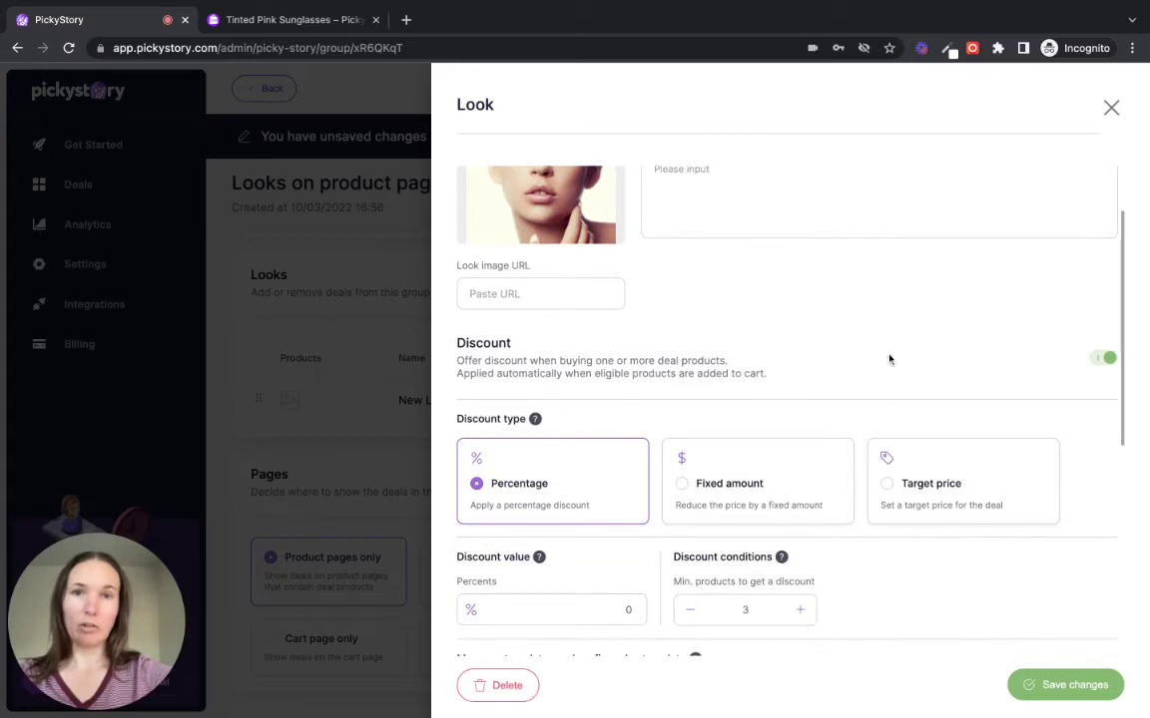
pyautogui.scroll(-1, 783, 364)
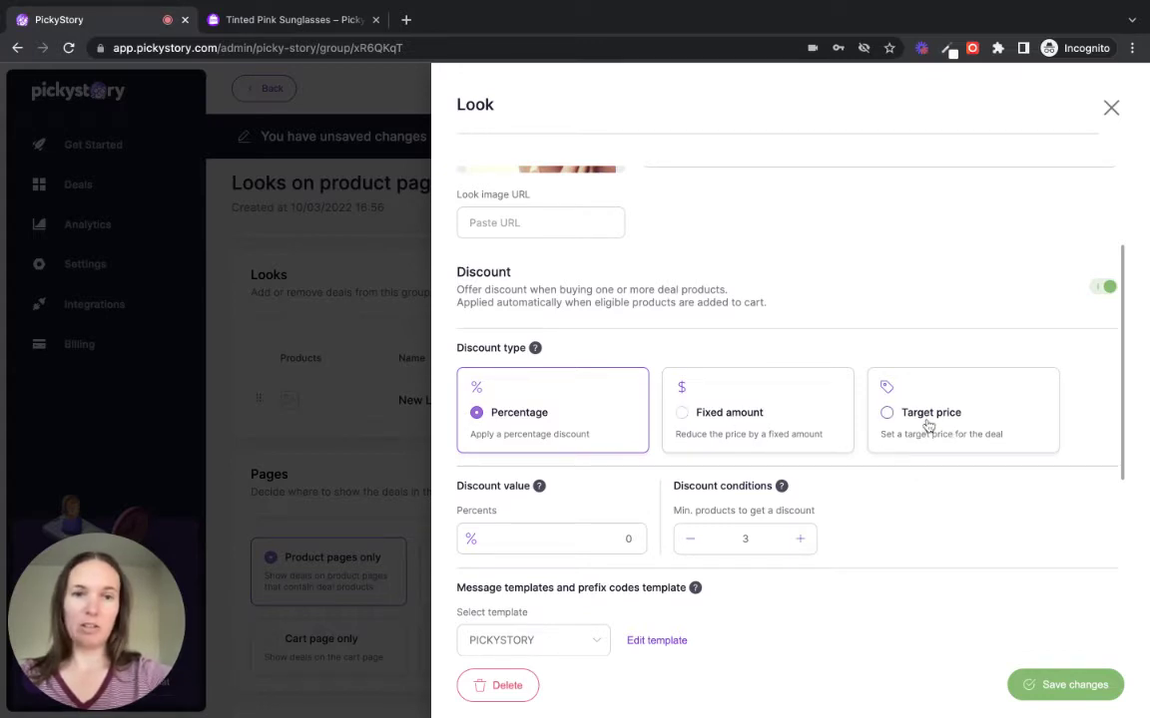
pyautogui.scroll(-1, 878, 494)
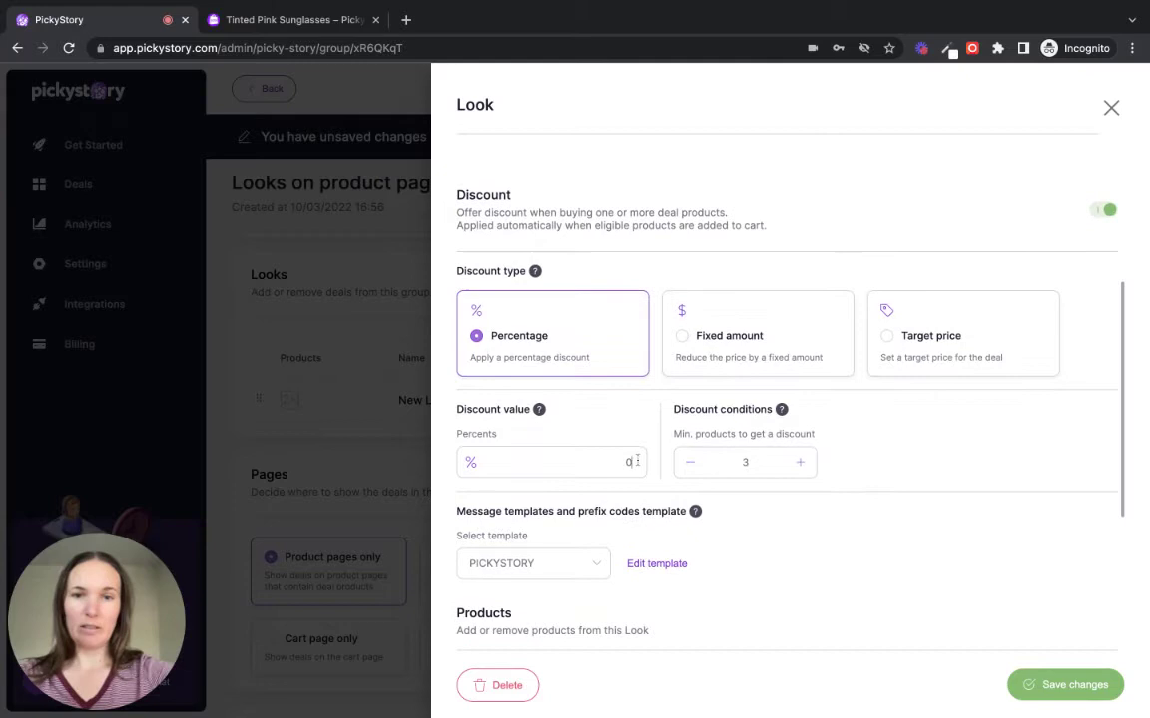
pyautogui.moveTo(637, 460); pyautogui.dragTo(599, 458)
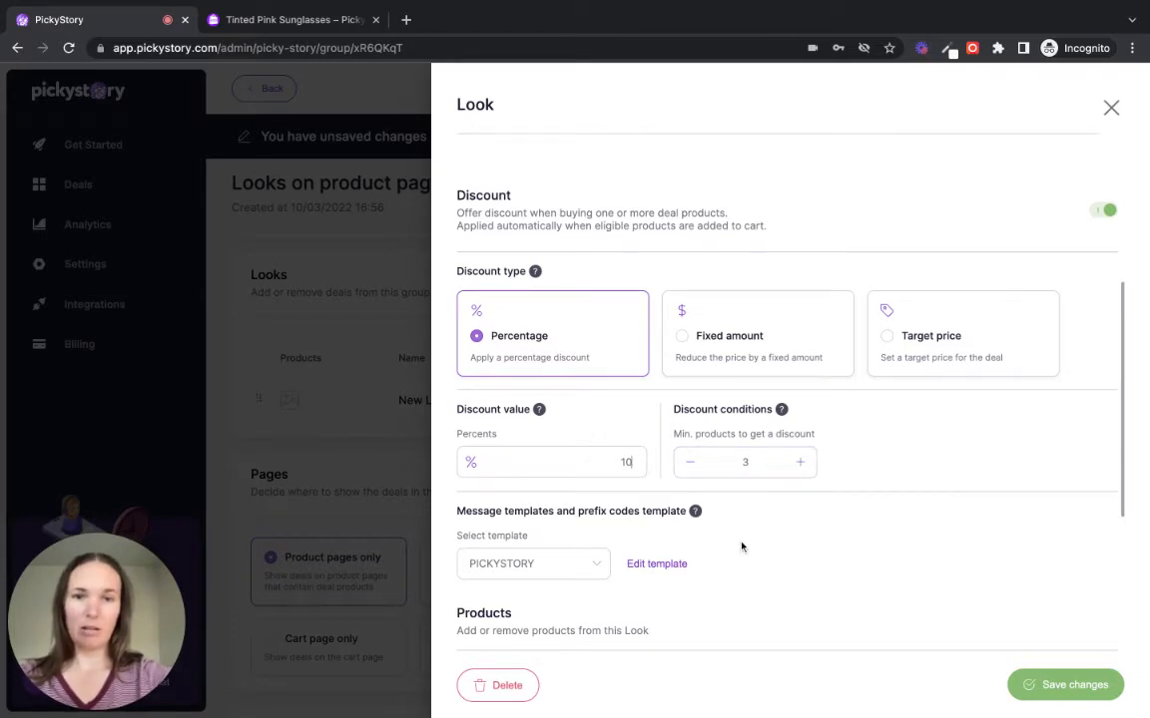
# Create a new discount message template for the look and name it "Beauty Look".
pyautogui.scroll(-4, 742, 544)
pyautogui.click(597, 385)
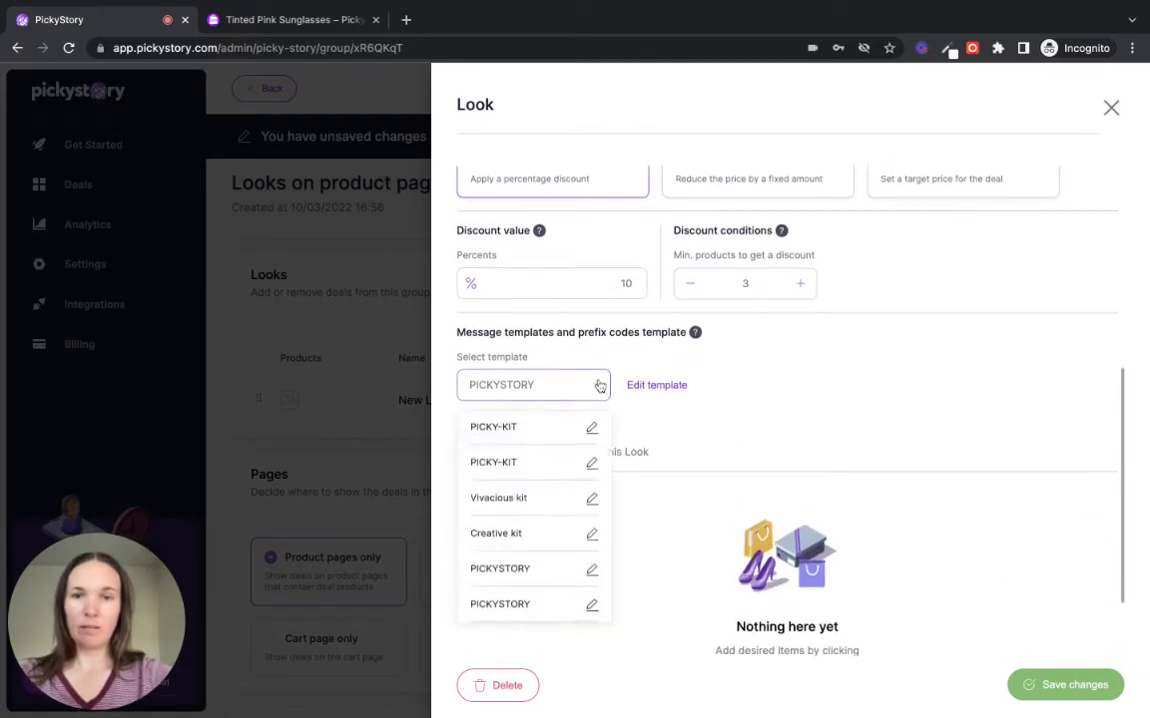
pyautogui.scroll(4, 569, 477)
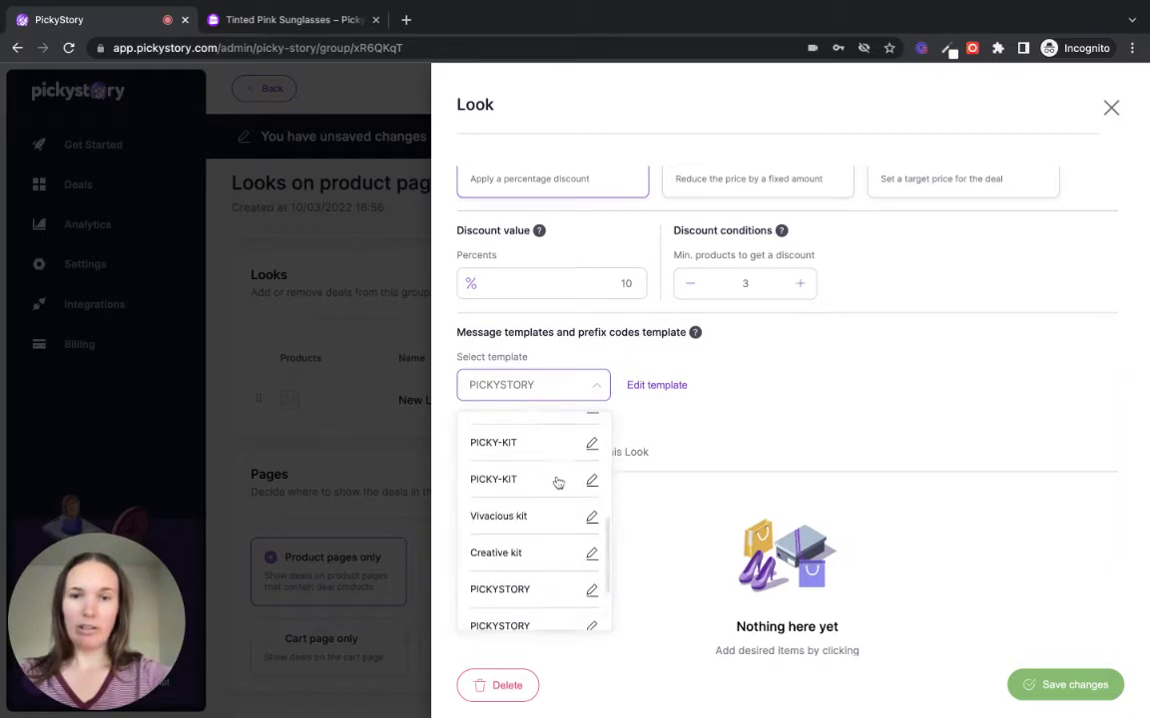
pyautogui.scroll(3, 558, 483)
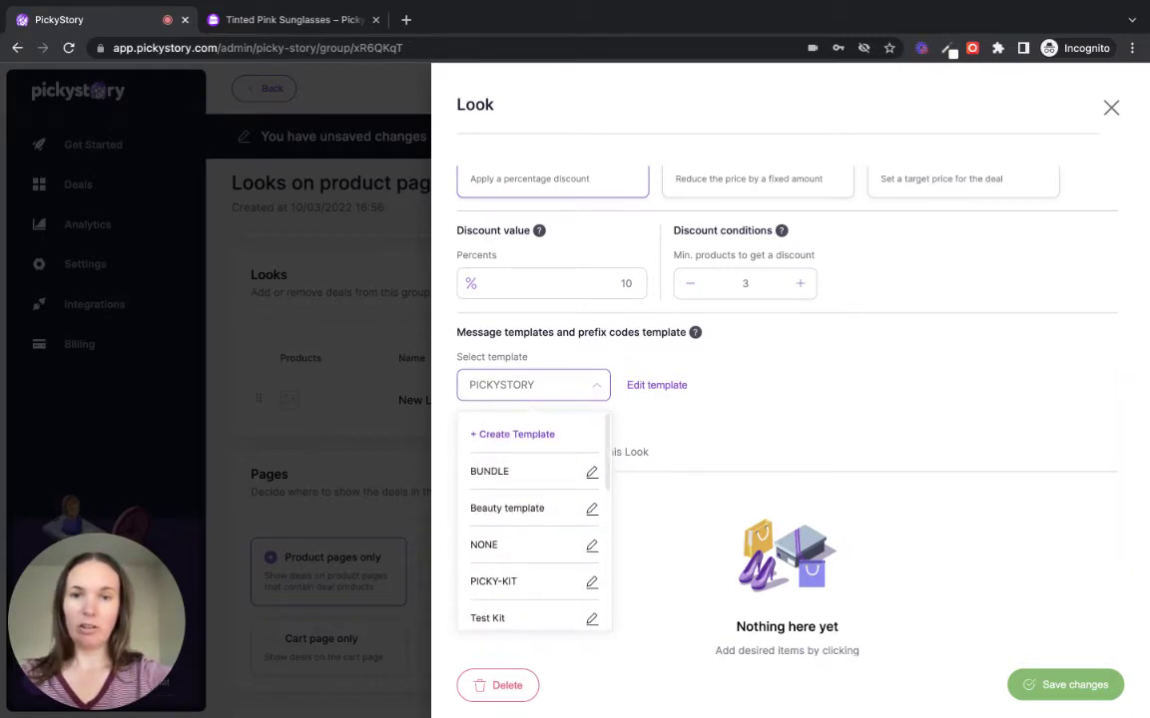
pyautogui.click(529, 435)
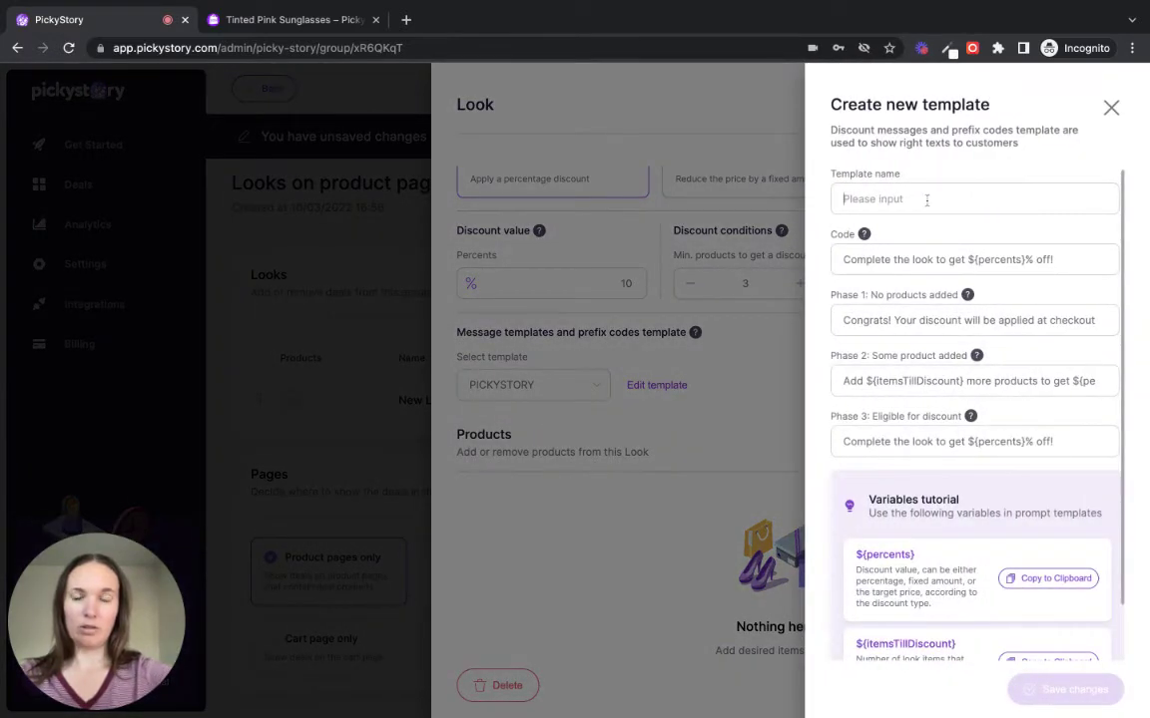
pyautogui.write('Beauty Look')
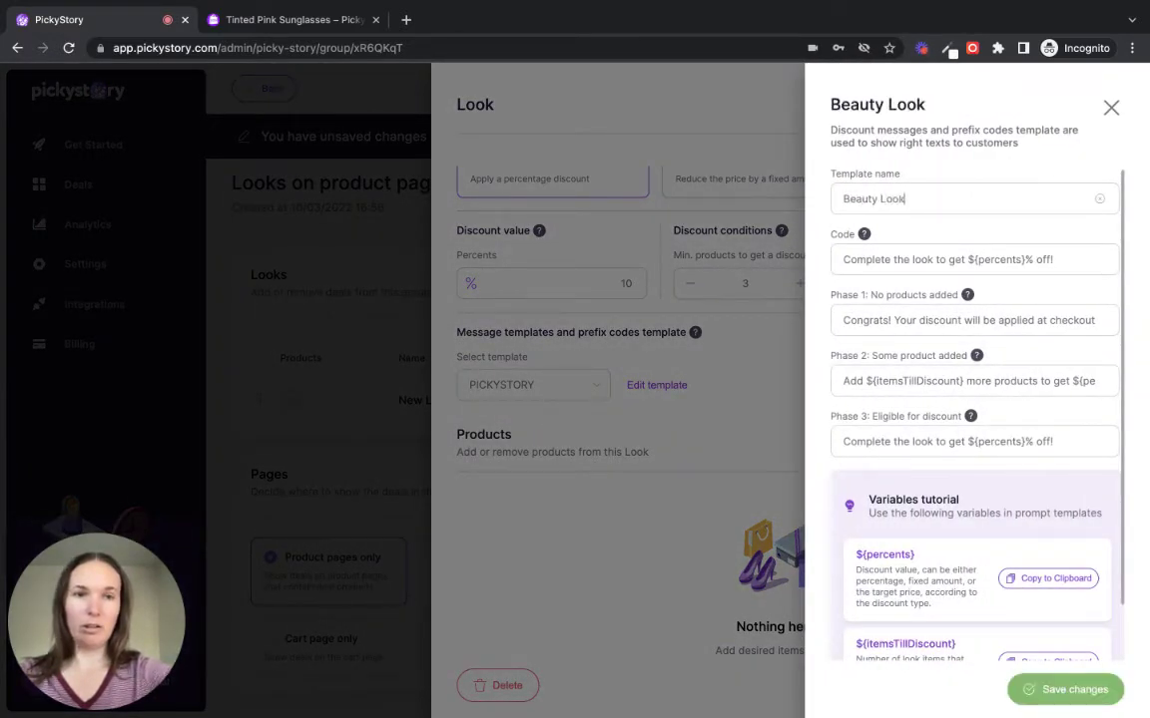
# Set the template's code to "BEAUTY" and save the template with its default phase messages.
pyautogui.tripleClick(927, 256)
pyautogui.write('BE')
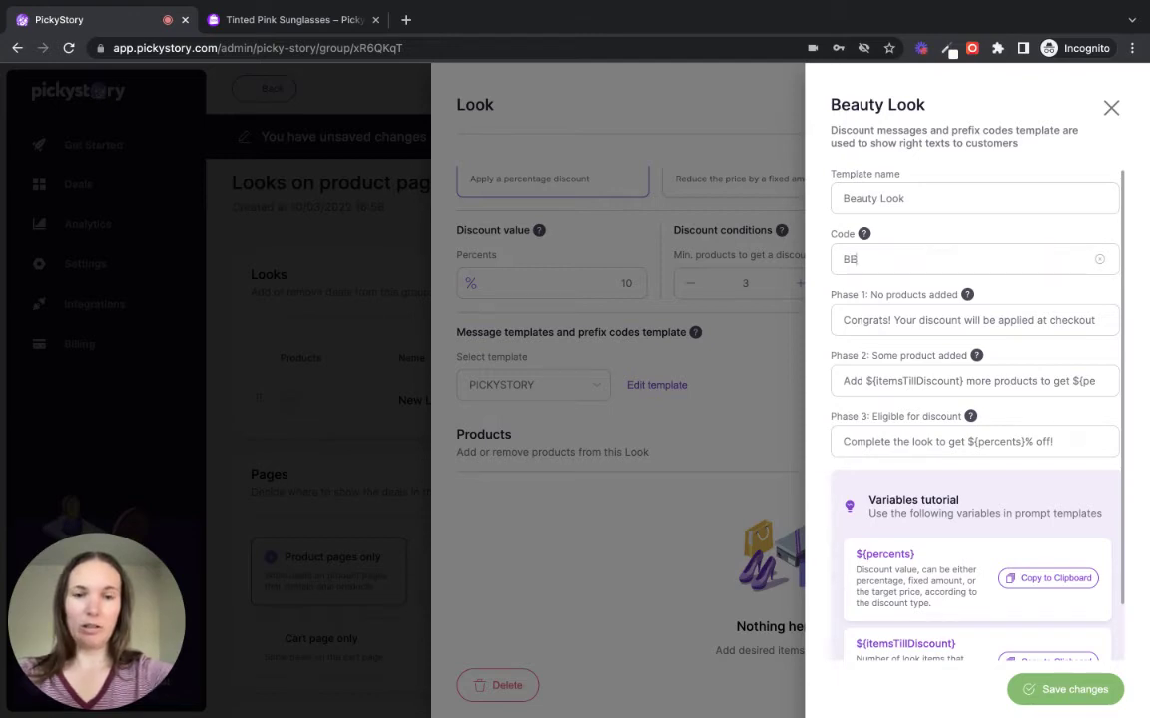
pyautogui.write('AUTY')
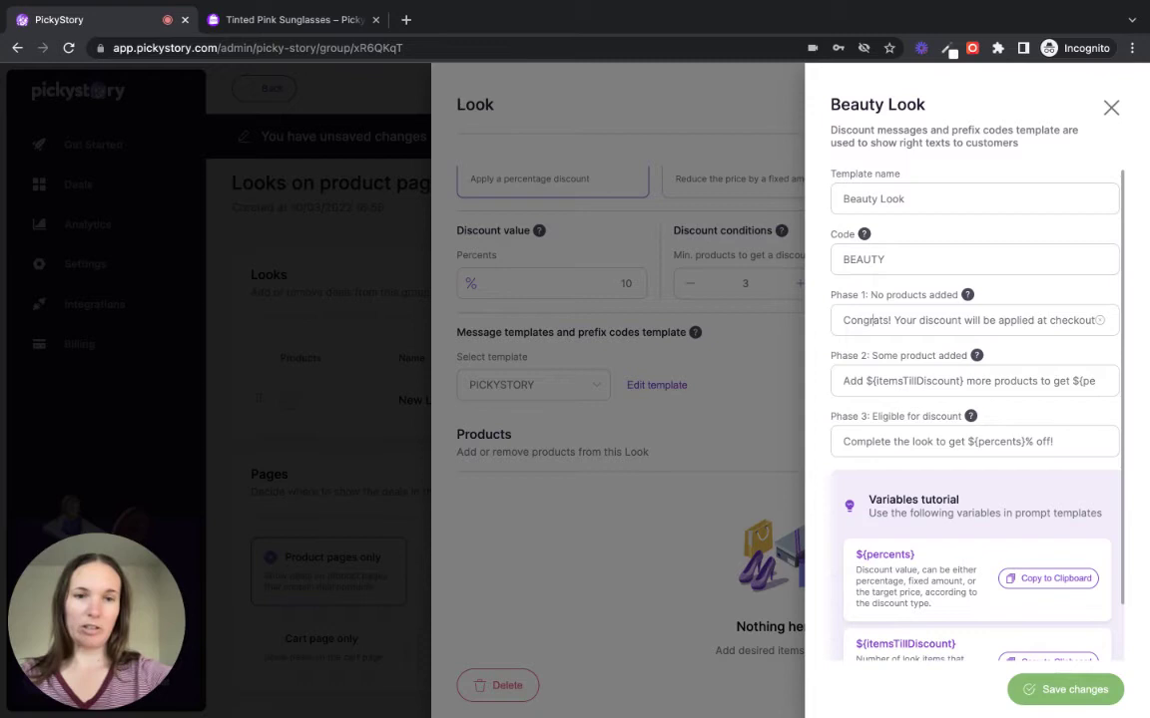
pyautogui.scroll(-1, 874, 381)
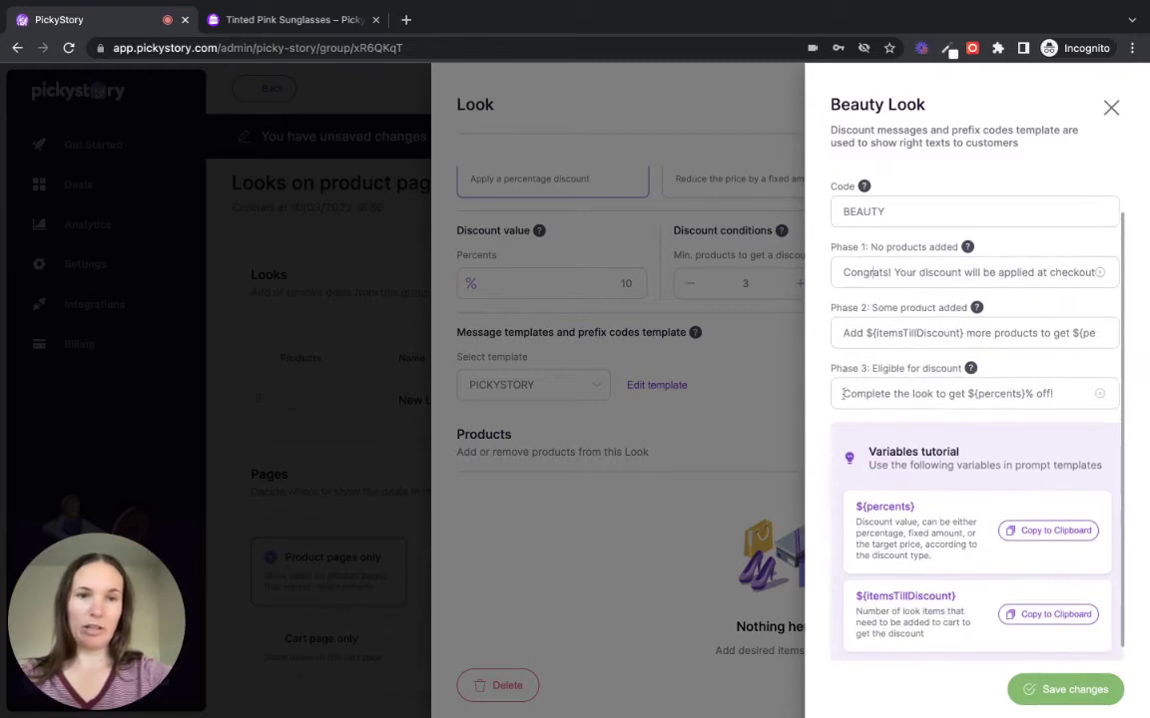
pyautogui.click(1056, 697)
# Add Large Powder Brush, Powder Blush and Black Waterproof Liquid Eyeliner as products of the look.
pyautogui.scroll(-2, 673, 536)
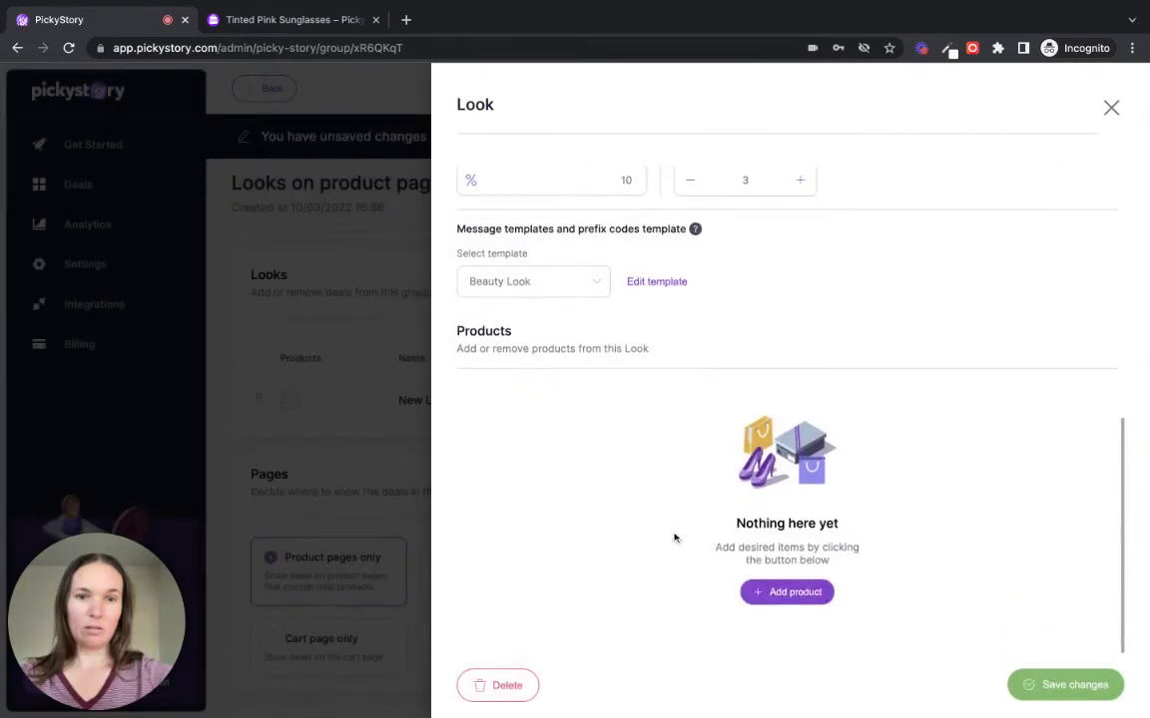
pyautogui.click(795, 593)
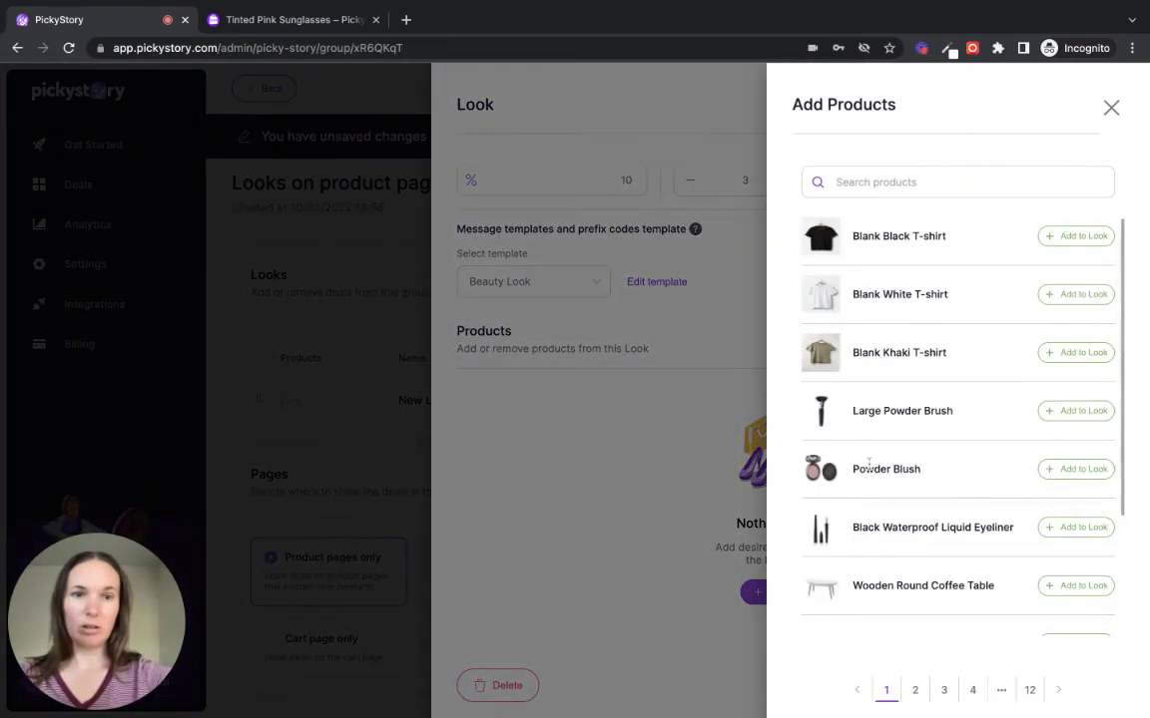
pyautogui.click(1062, 412)
pyautogui.click(1058, 469)
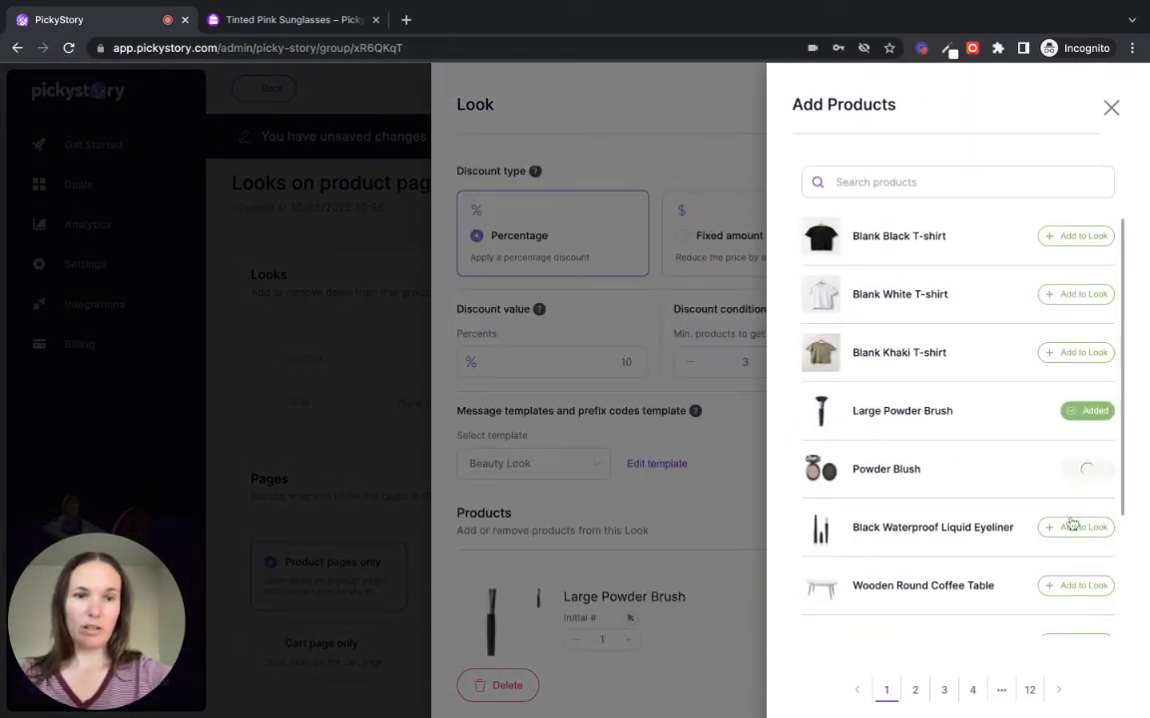
pyautogui.click(1073, 529)
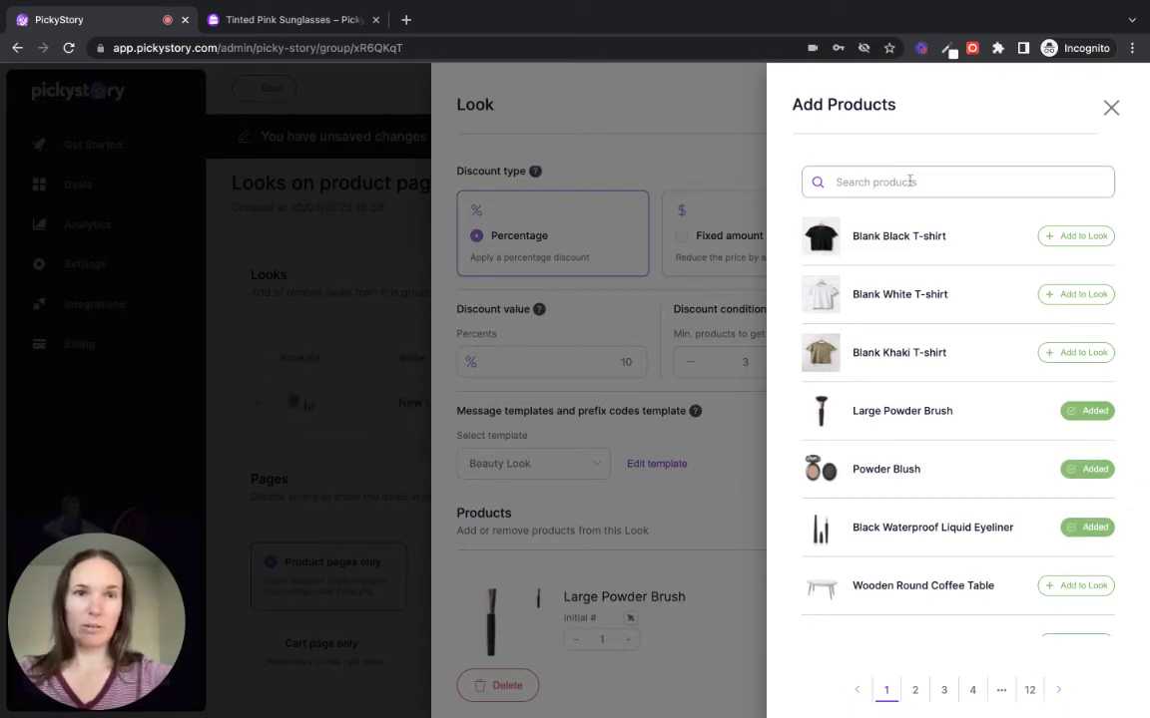
pyautogui.click(659, 389)
pyautogui.scroll(-2, 698, 450)
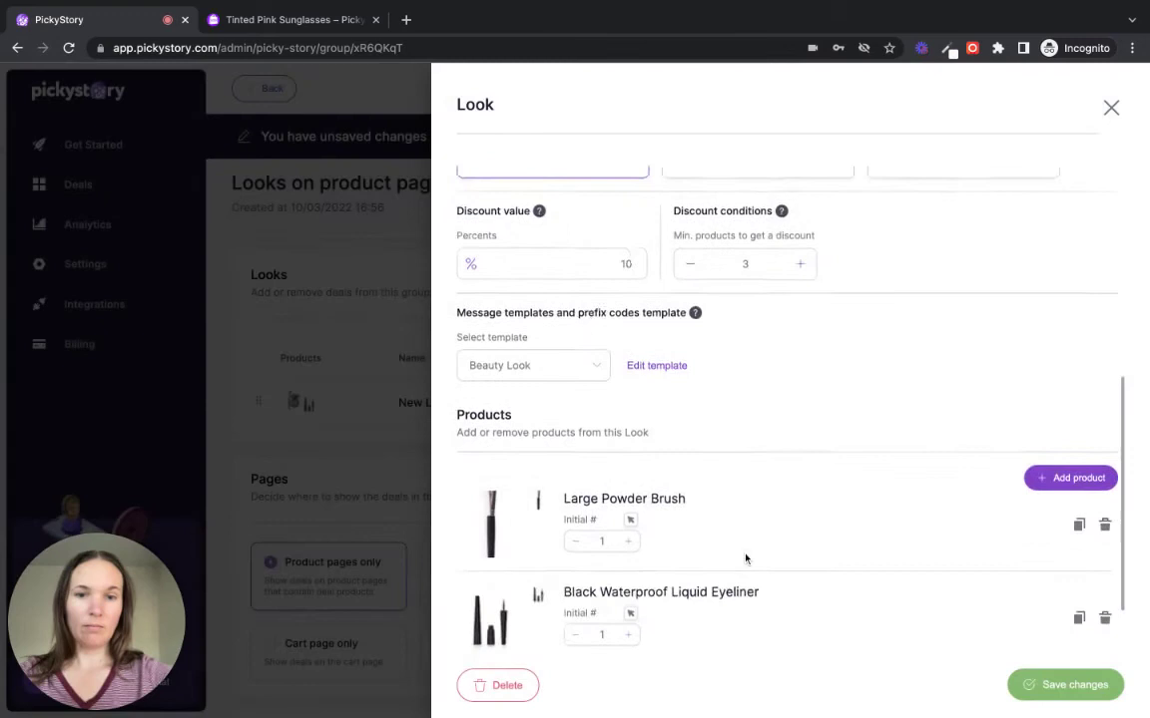
# Save the look and return to the deal group page.
pyautogui.click(1068, 685)
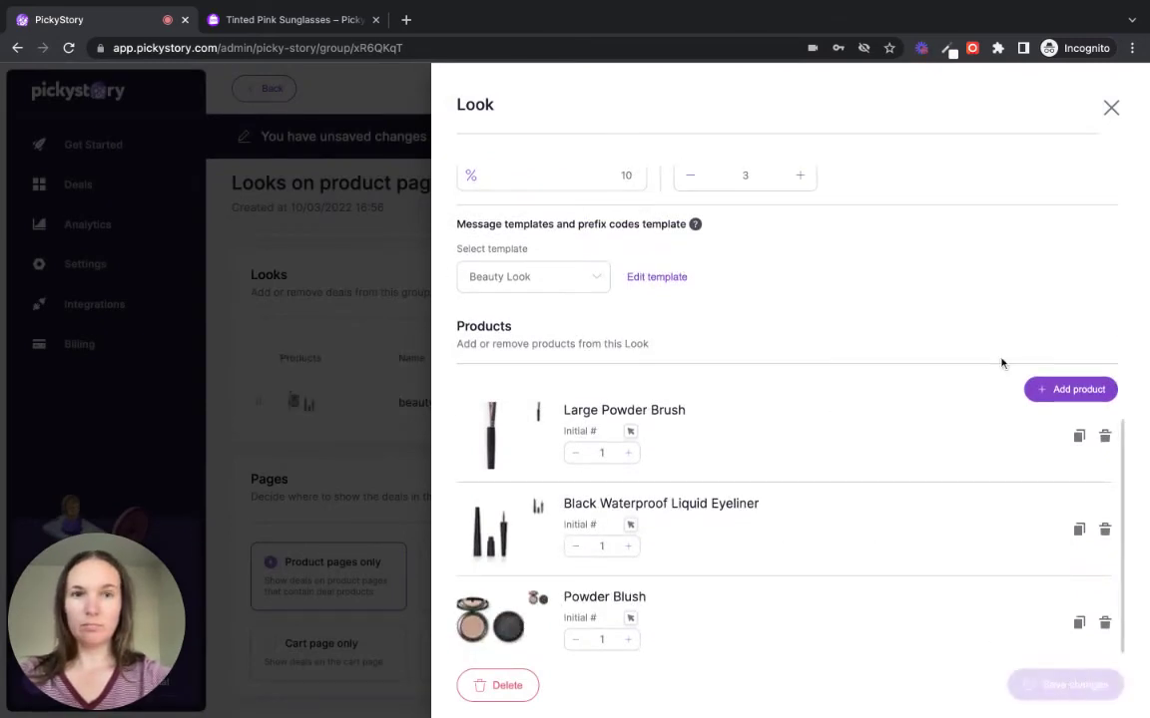
pyautogui.click(339, 387)
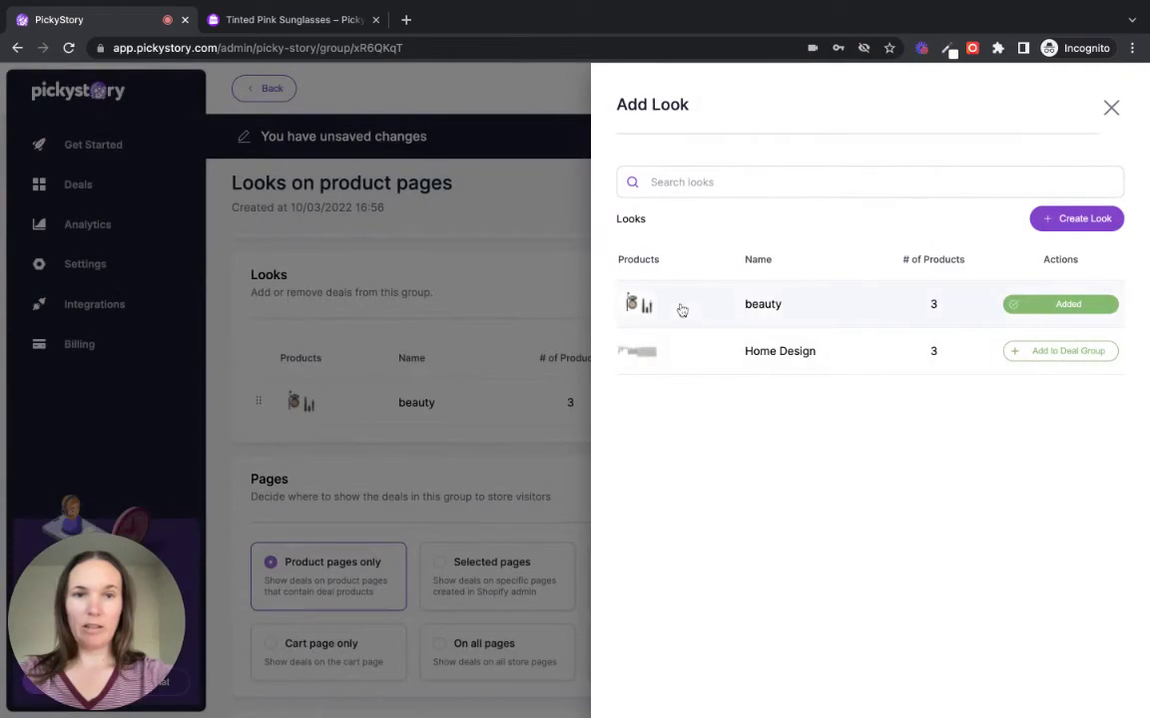
pyautogui.click(437, 408)
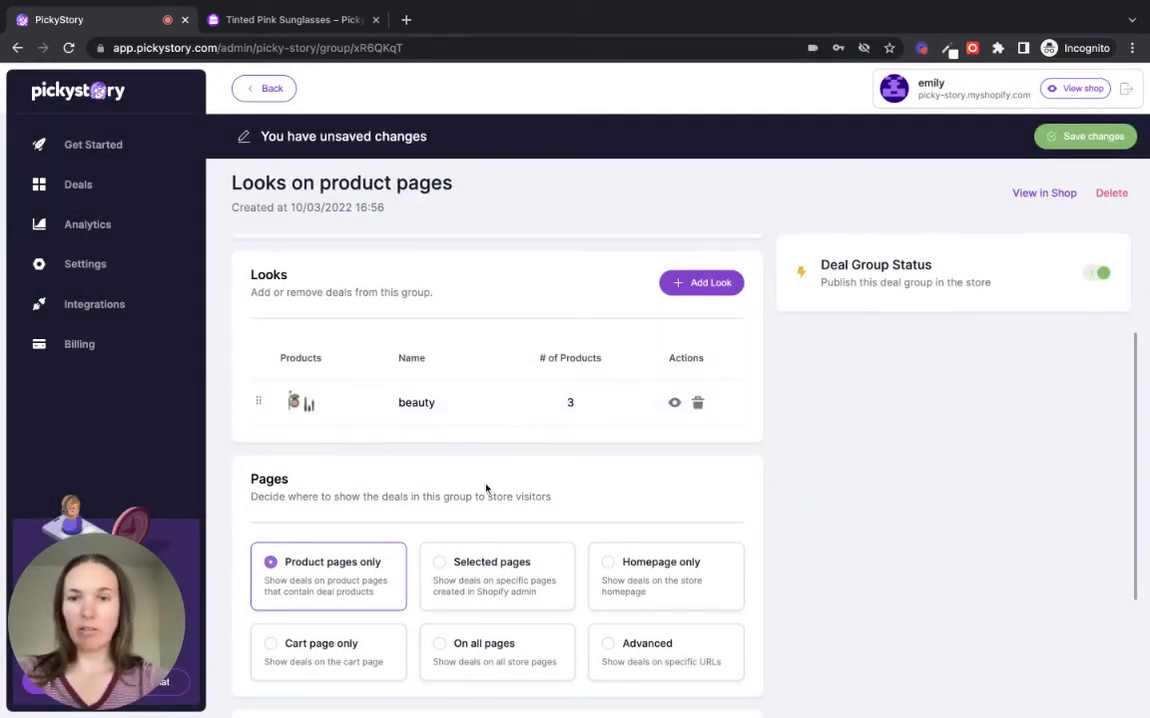
# Check the Selected pages display option and switch back to showing the deals on product pages only.
pyautogui.scroll(-3, 486, 488)
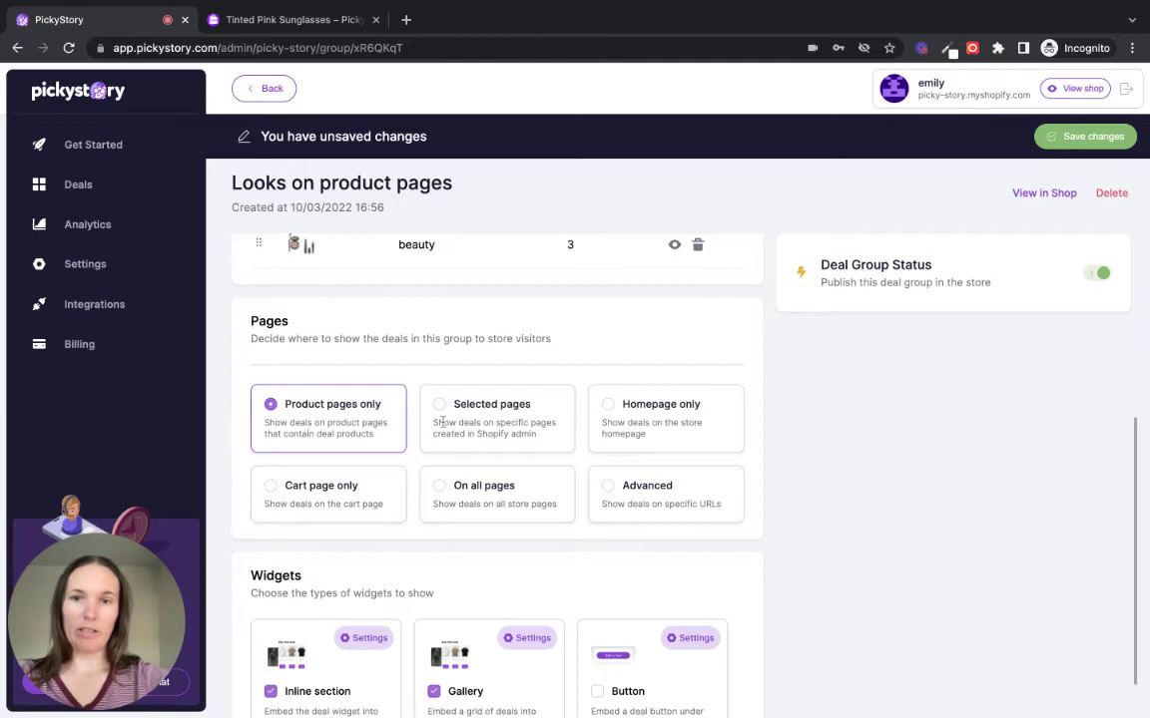
pyautogui.click(440, 406)
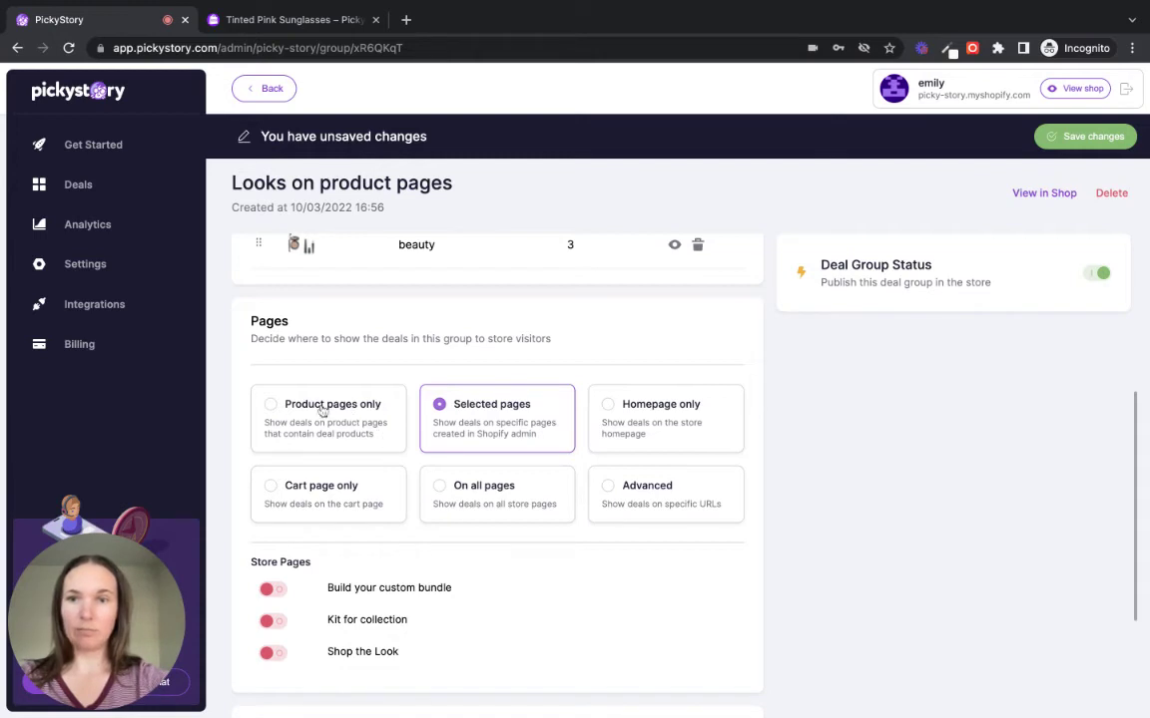
pyautogui.click(288, 406)
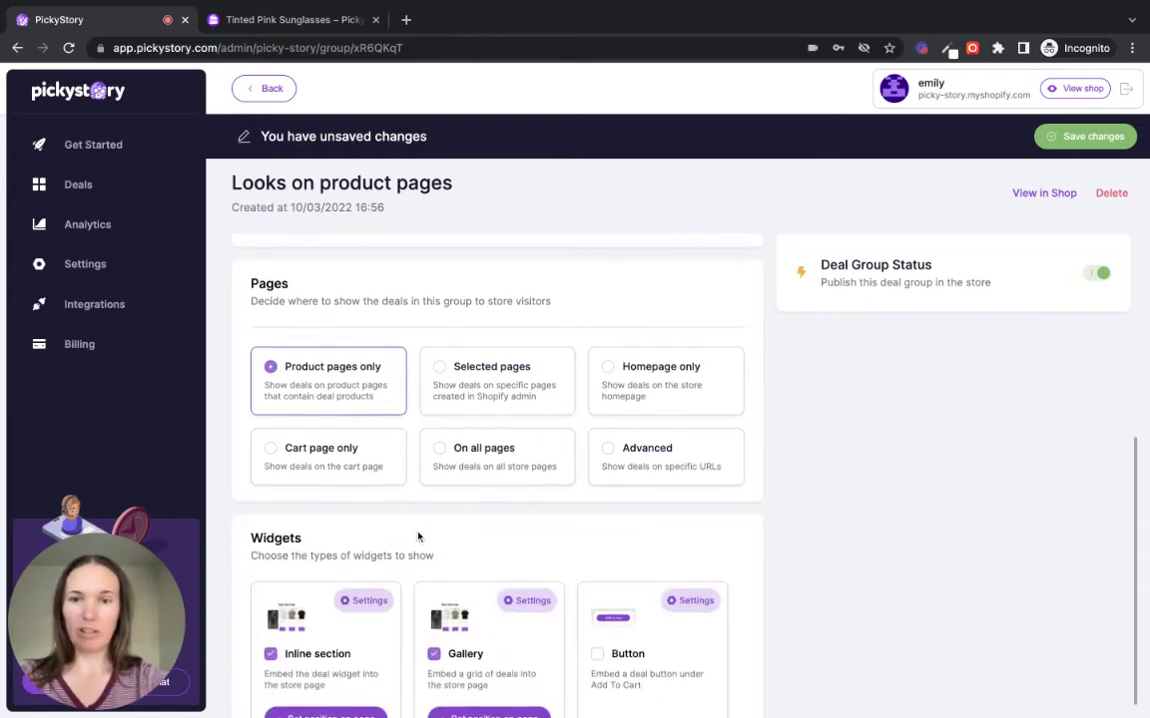
# Enable the Button widget and disable the Gallery widget for the deal group.
pyautogui.scroll(-1, 418, 537)
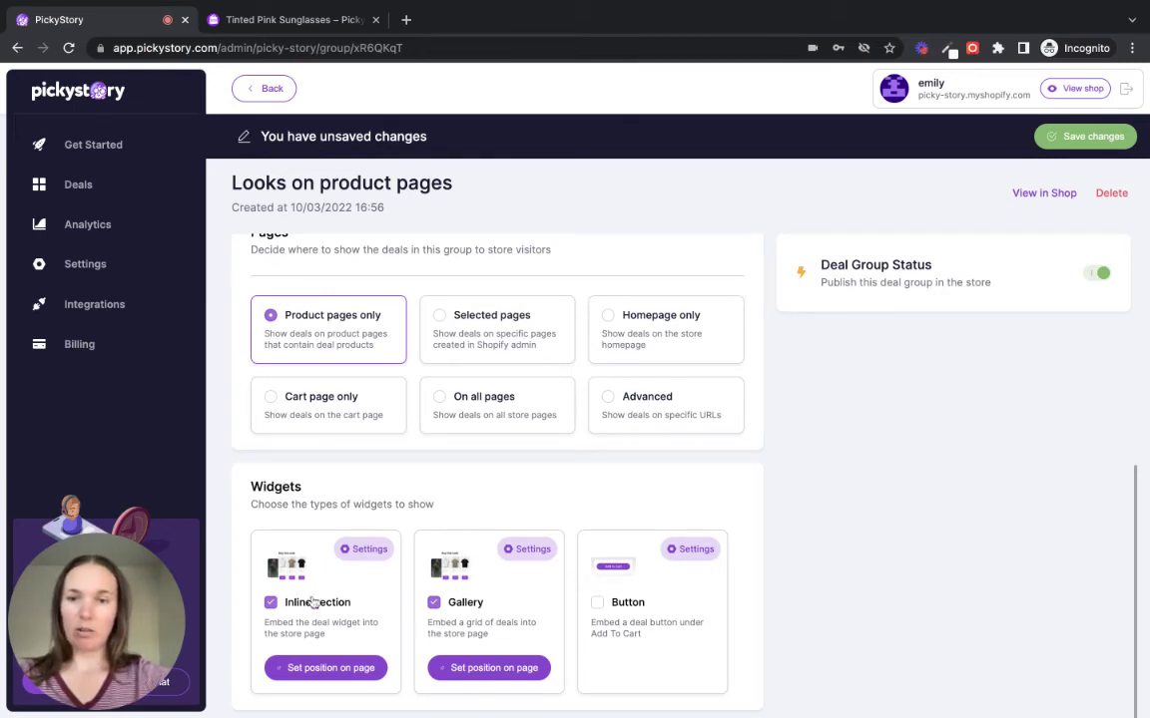
pyautogui.click(596, 602)
pyautogui.click(435, 604)
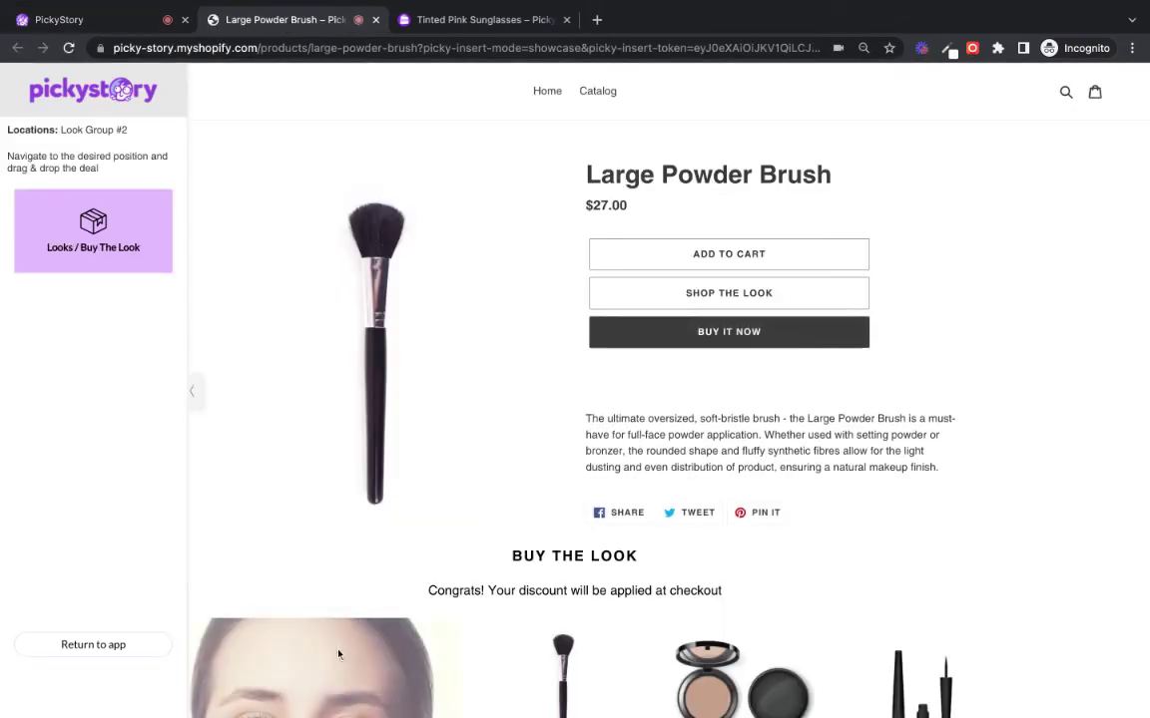
# Review the Buy the Look section and the Shop the Look popup on the Large Powder Brush page, and return to the app.
pyautogui.scroll(-3, 464, 541)
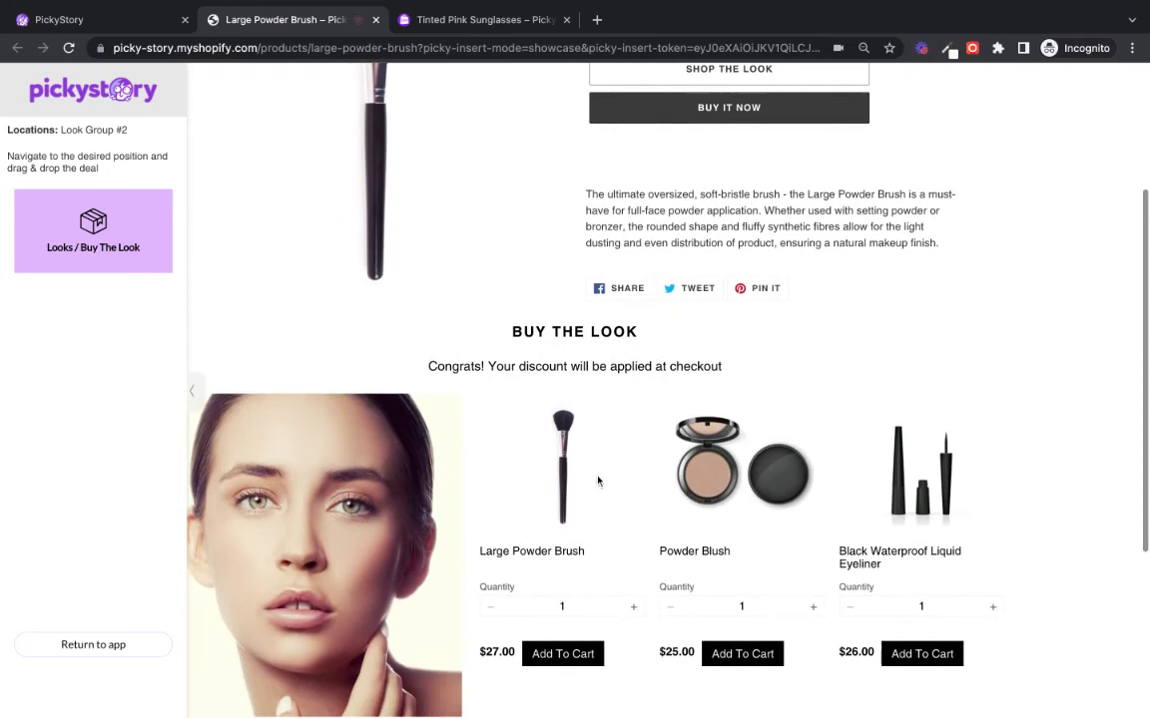
pyautogui.scroll(-1, 613, 477)
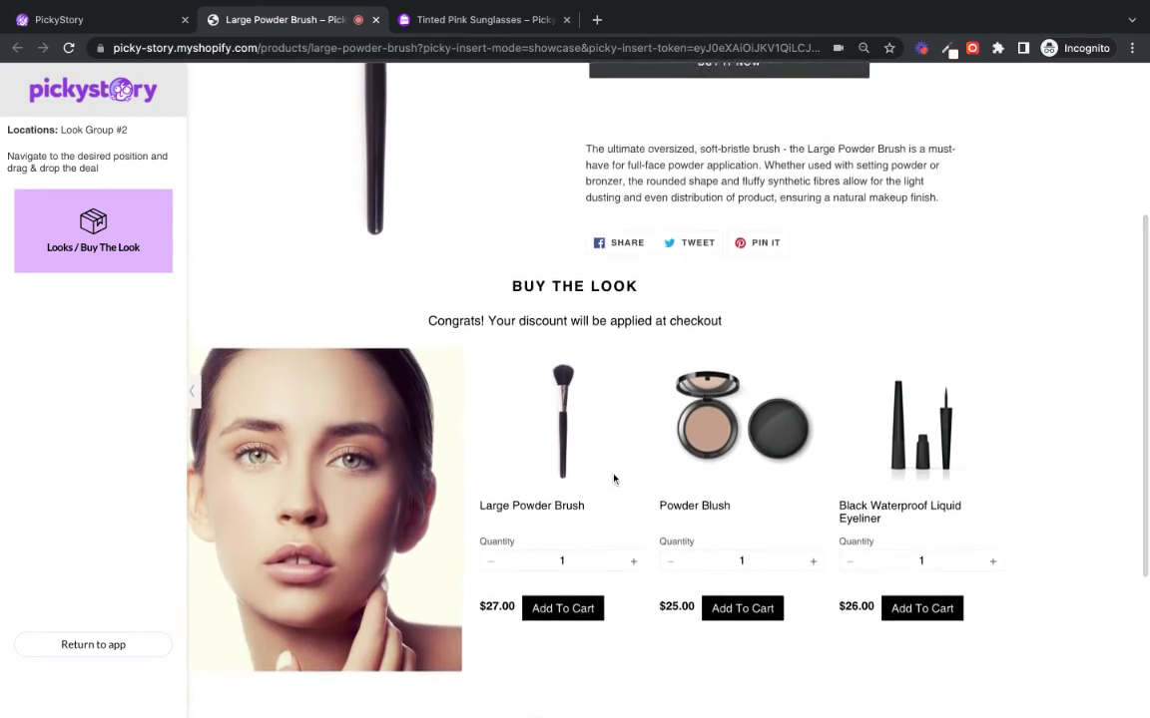
pyautogui.scroll(3, 614, 479)
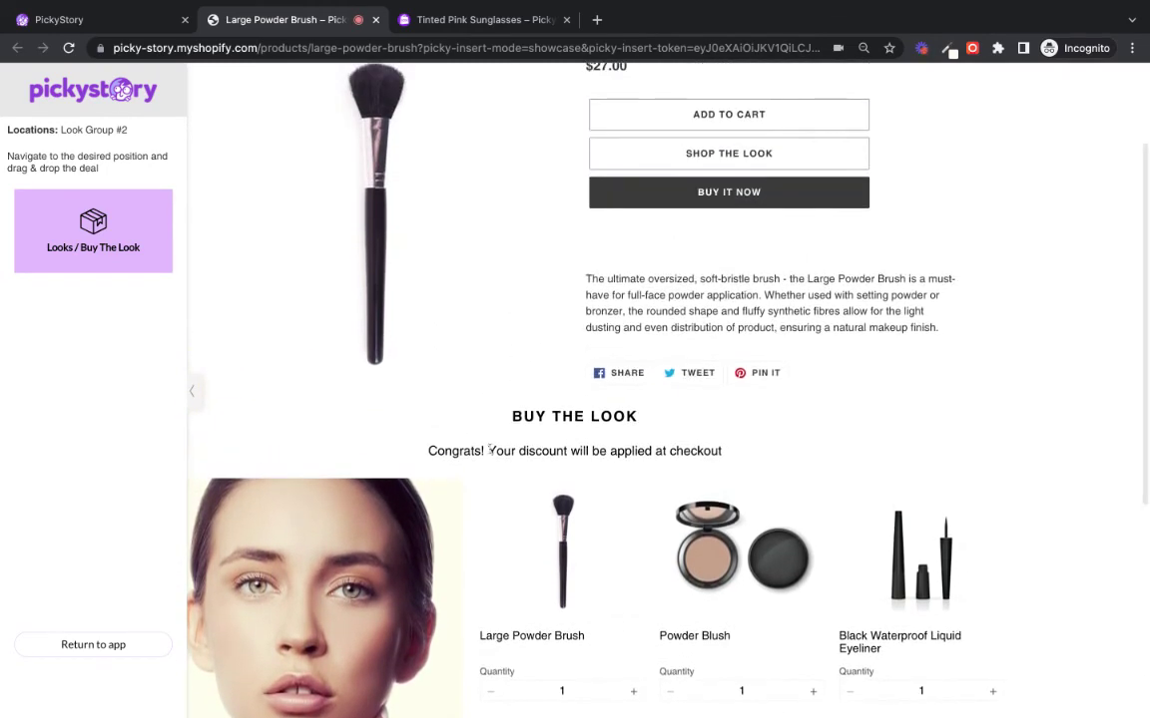
pyautogui.scroll(1, 489, 450)
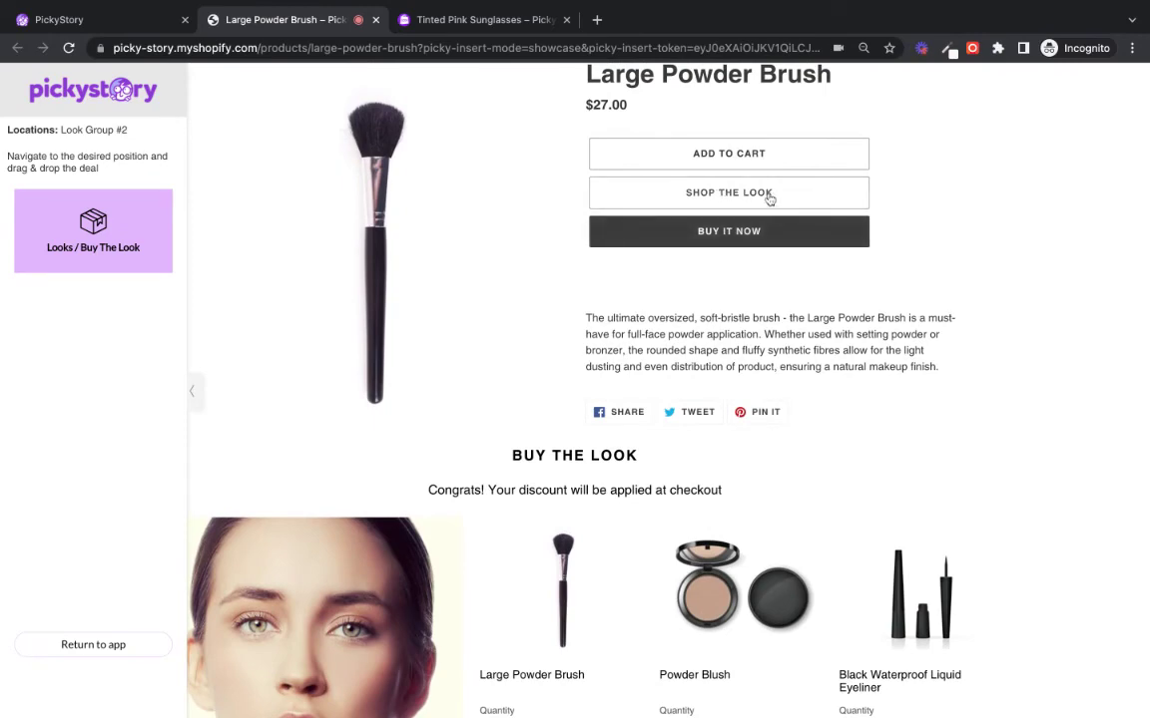
pyautogui.click(715, 201)
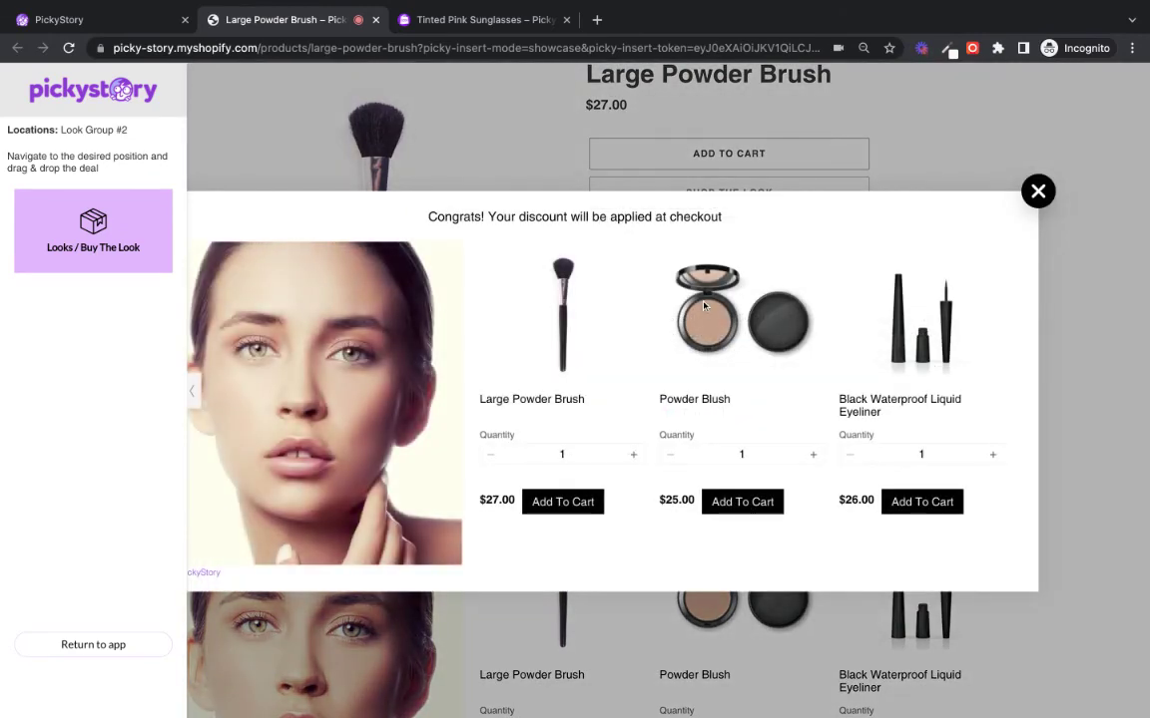
pyautogui.click(95, 644)
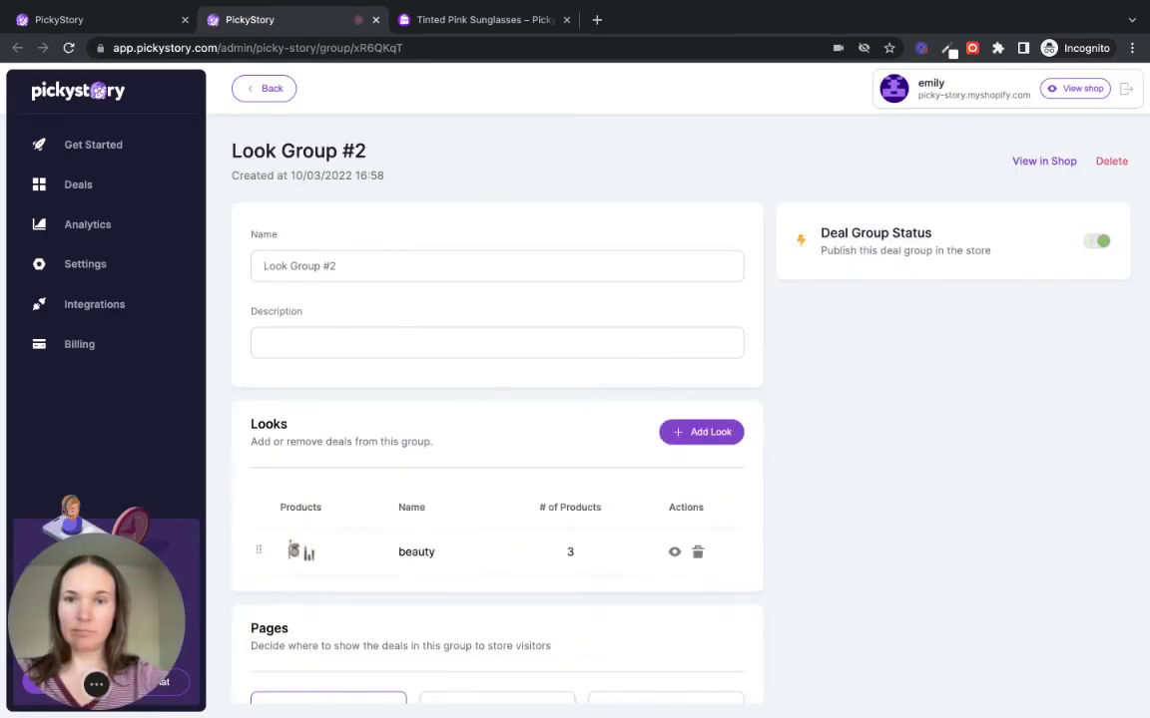
# Disable the Button and Inline section widgets and enable the Gallery widget for the deal group.
pyautogui.scroll(-5, 475, 598)
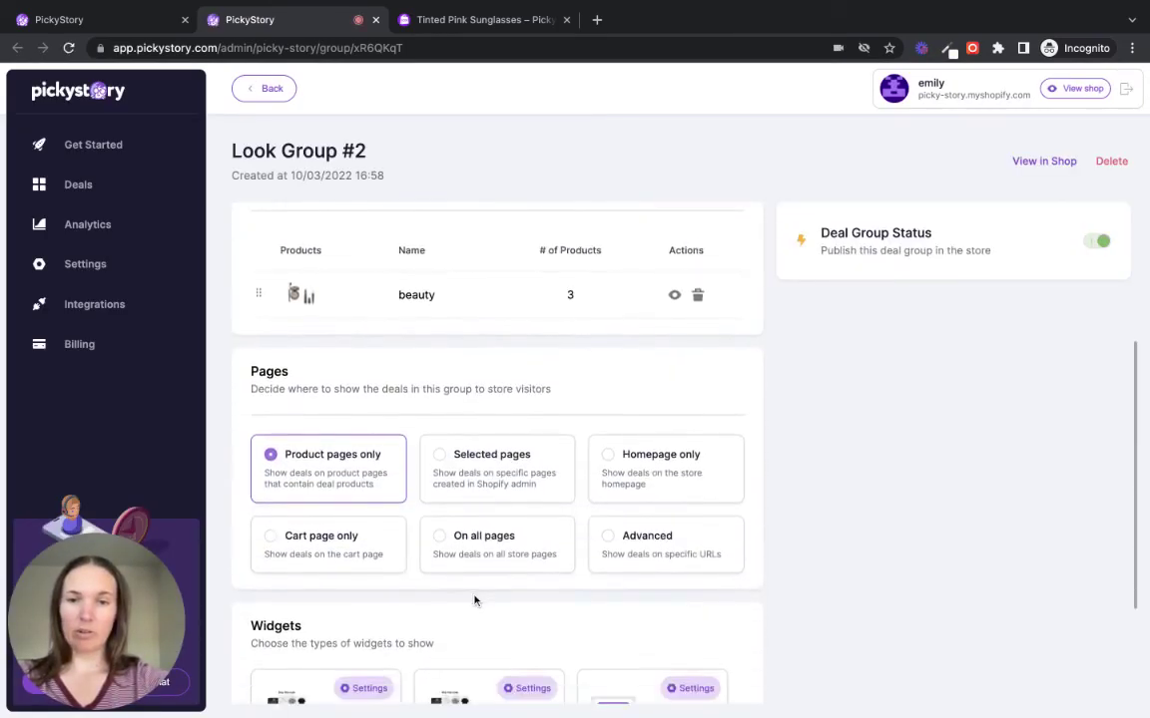
pyautogui.click(597, 570)
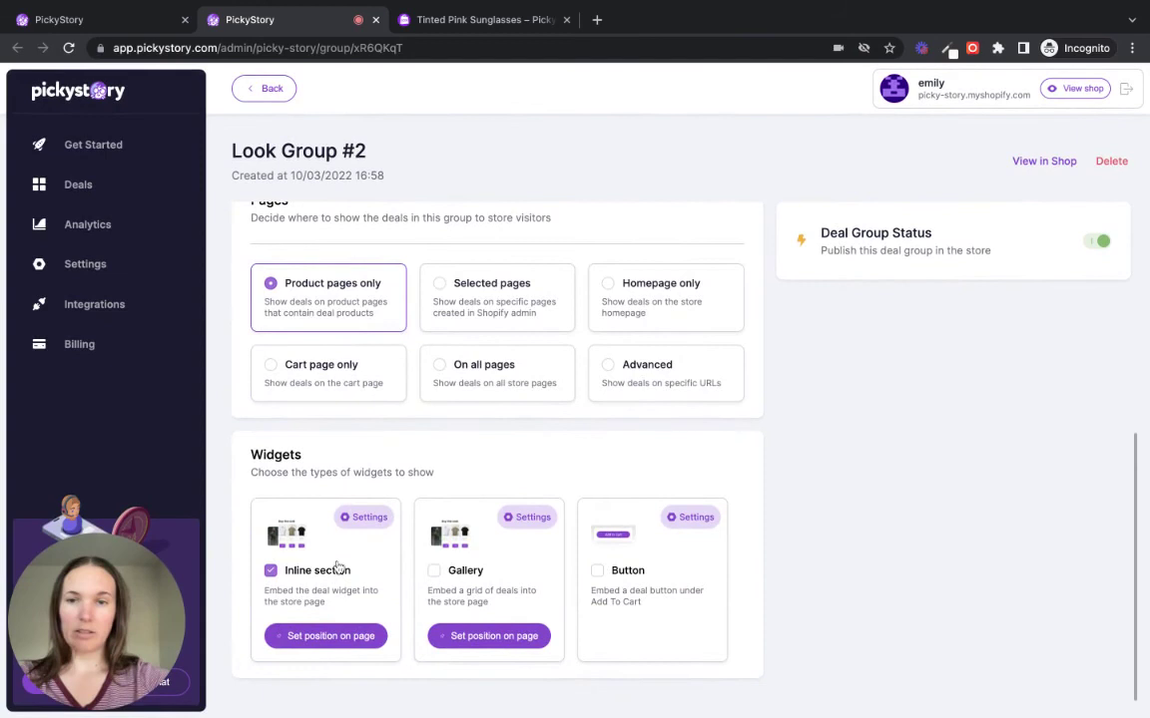
pyautogui.click(270, 571)
pyautogui.click(435, 572)
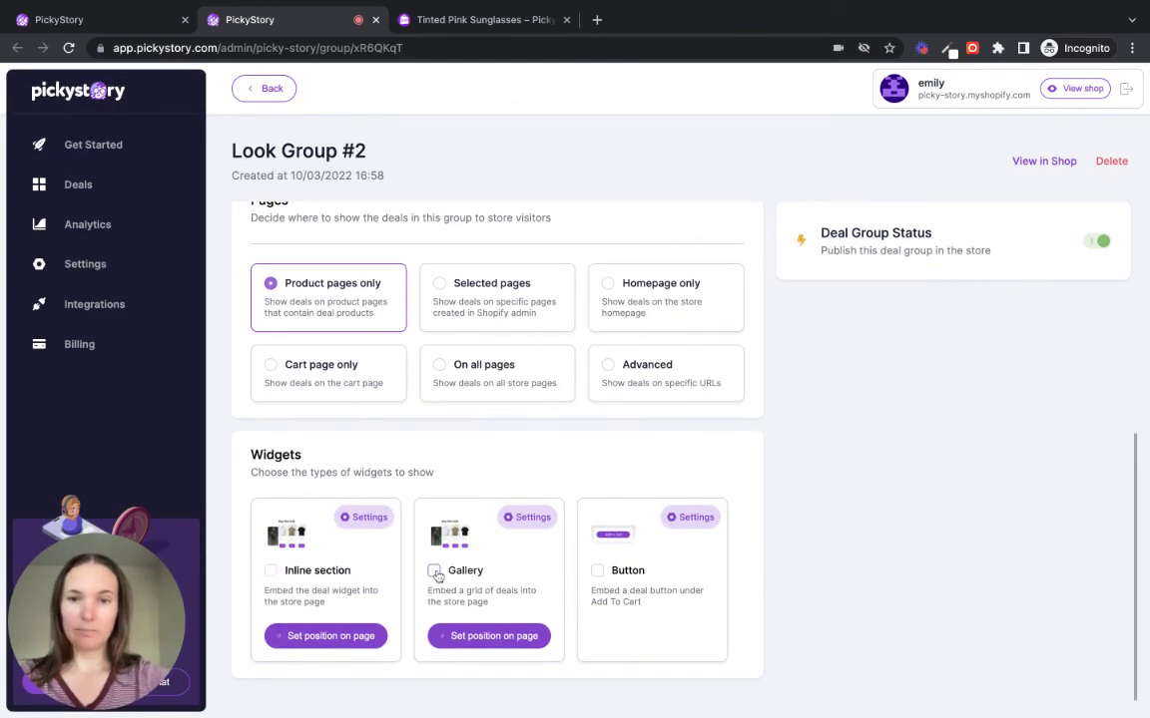
# Position the Looks gallery on the Large Powder Brush product page, directly below the Buy It Now button.
pyautogui.click(489, 638)
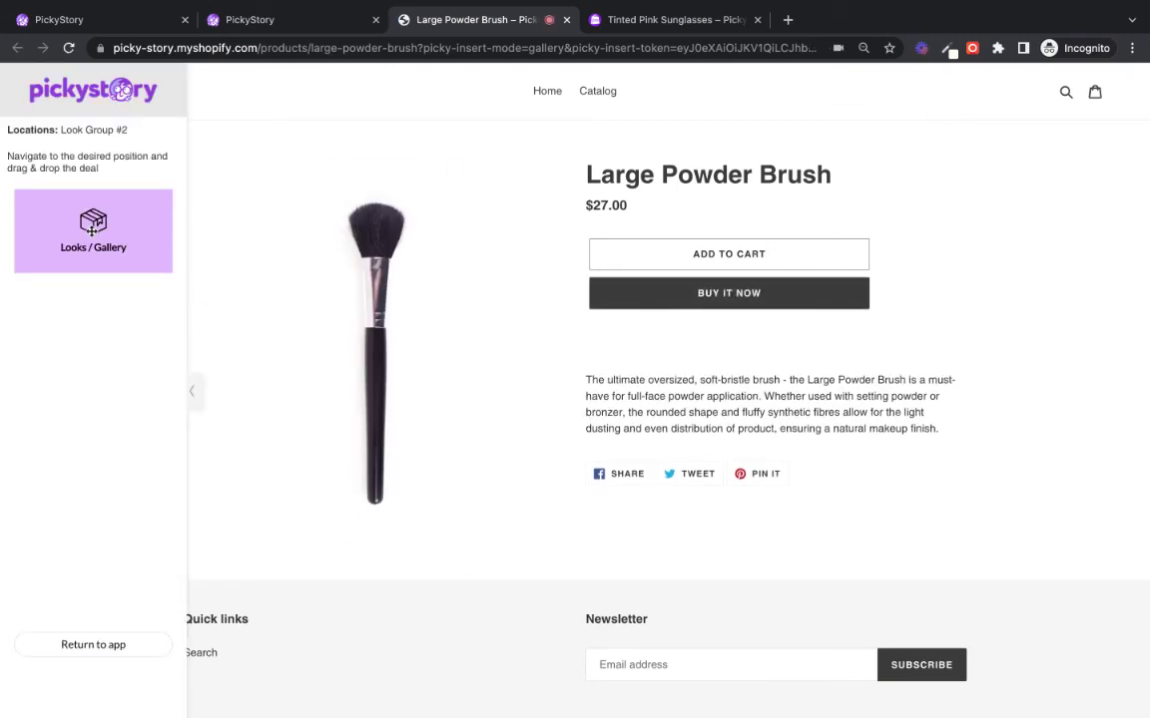
pyautogui.moveTo(91, 230); pyautogui.dragTo(91, 231)
pyautogui.moveTo(699, 200); pyautogui.dragTo(728, 372)
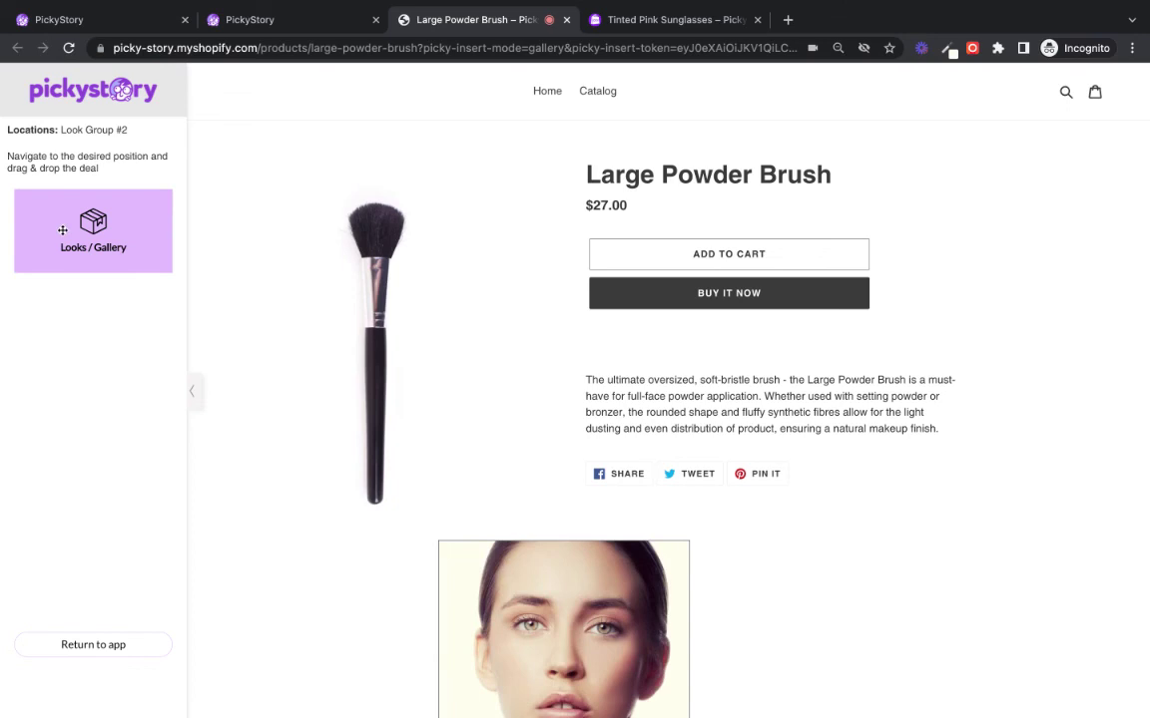
pyautogui.moveTo(92, 221); pyautogui.dragTo(728, 333)
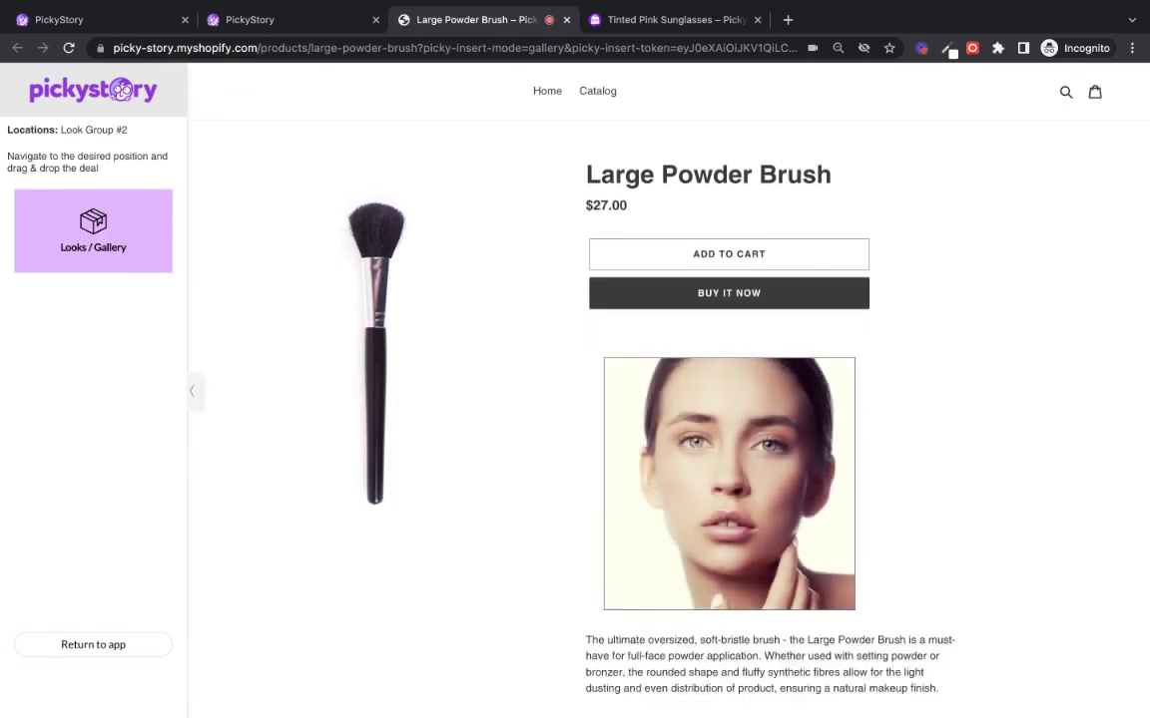
# Preview the gallery image's Shop the Look popup, close it, and collapse the placement sidebar to view the product page.
pyautogui.moveTo(713, 439)
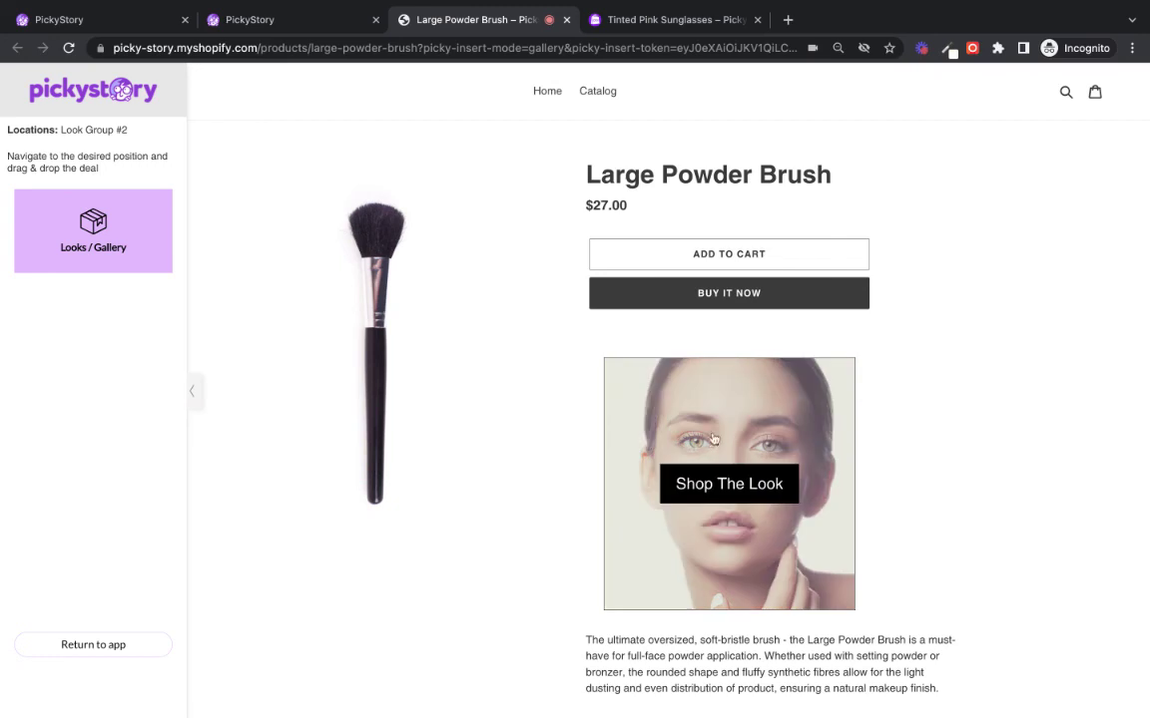
pyautogui.click(718, 487)
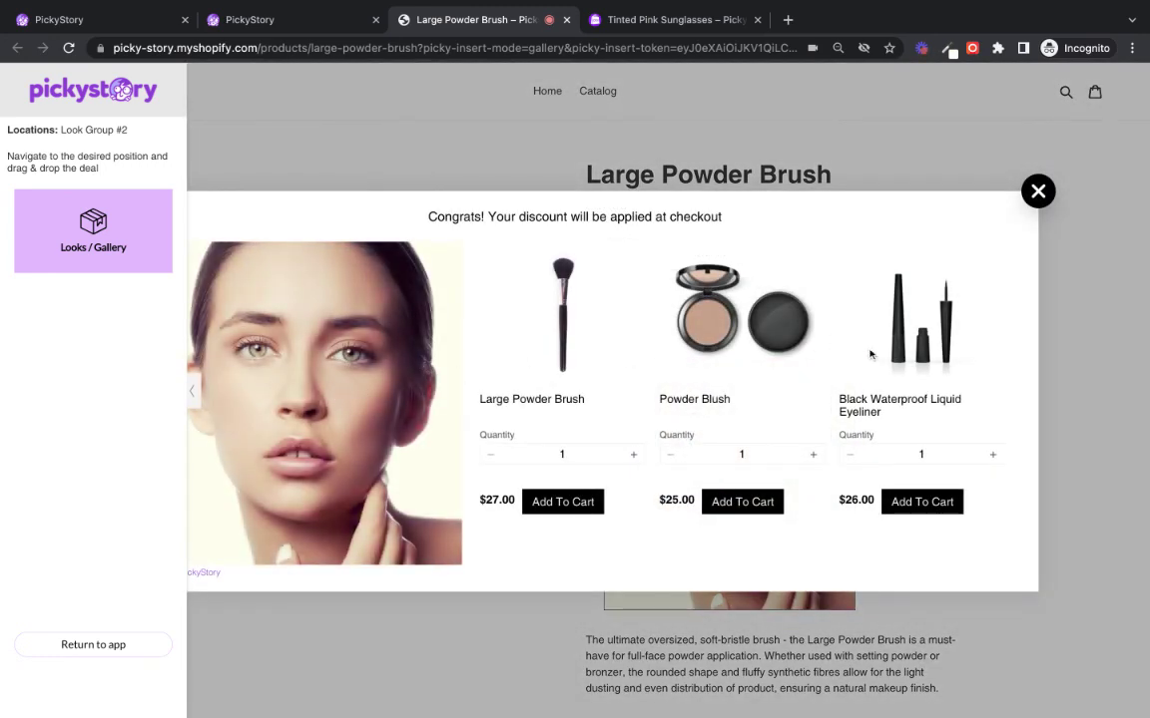
pyautogui.click(935, 176)
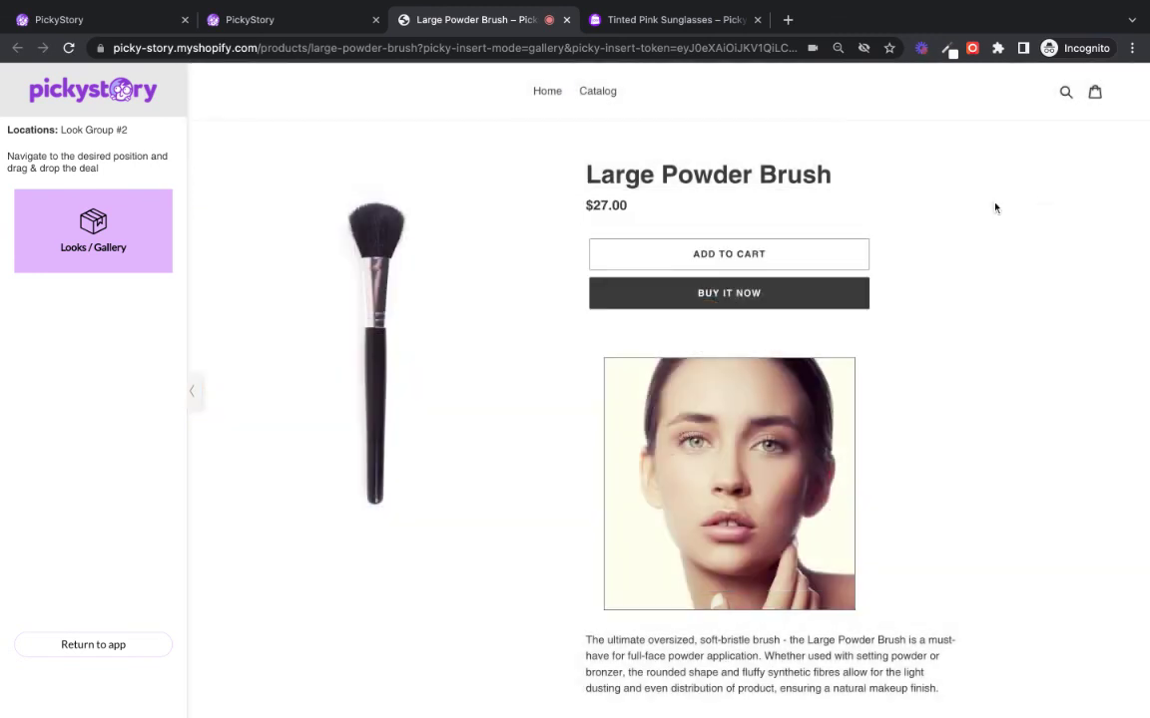
pyautogui.click(197, 392)
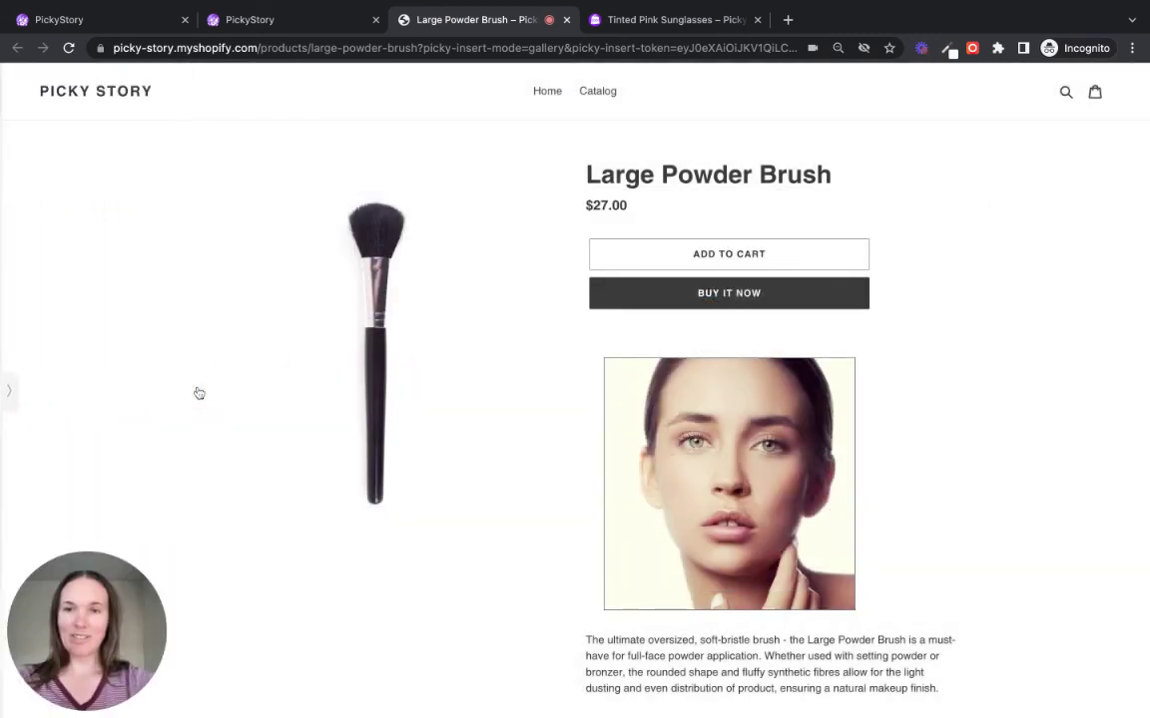